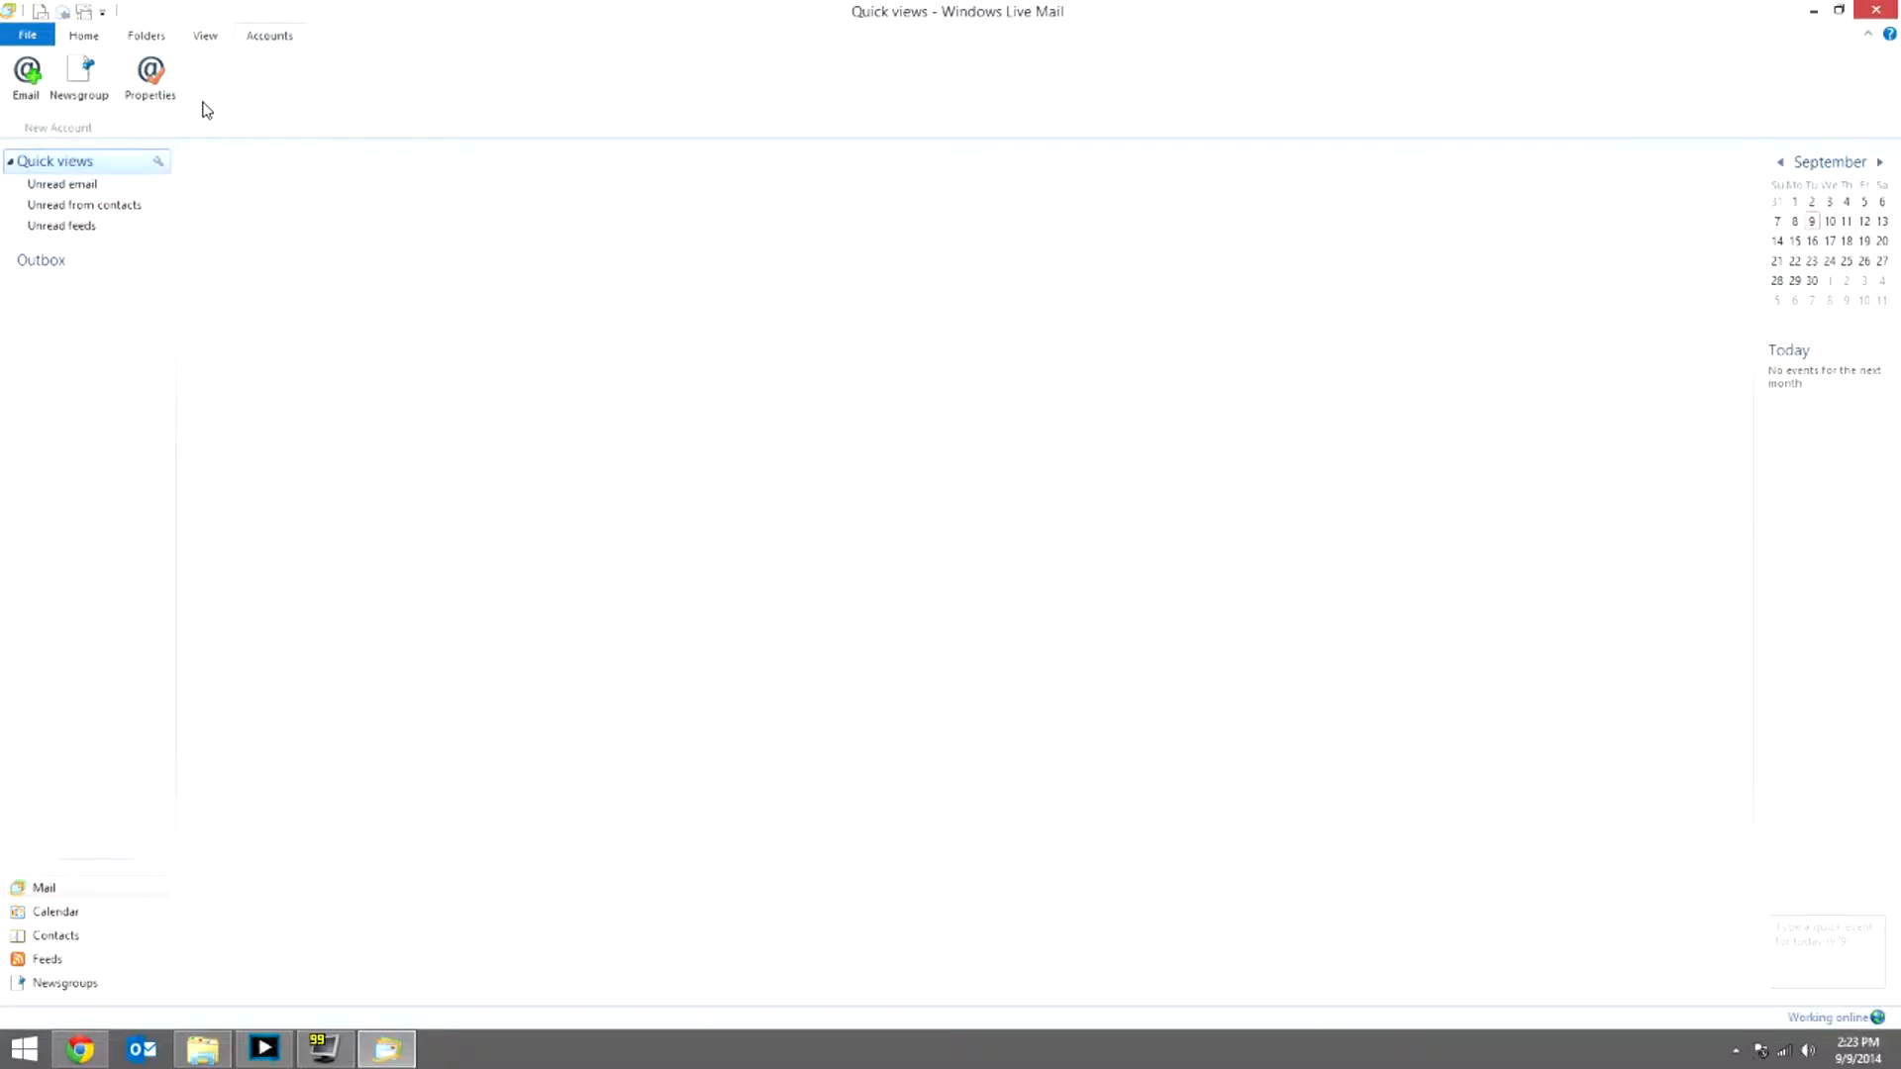
Step: Start adding a new e-mail account from the Accounts ribbon tab
left_click(85, 38)
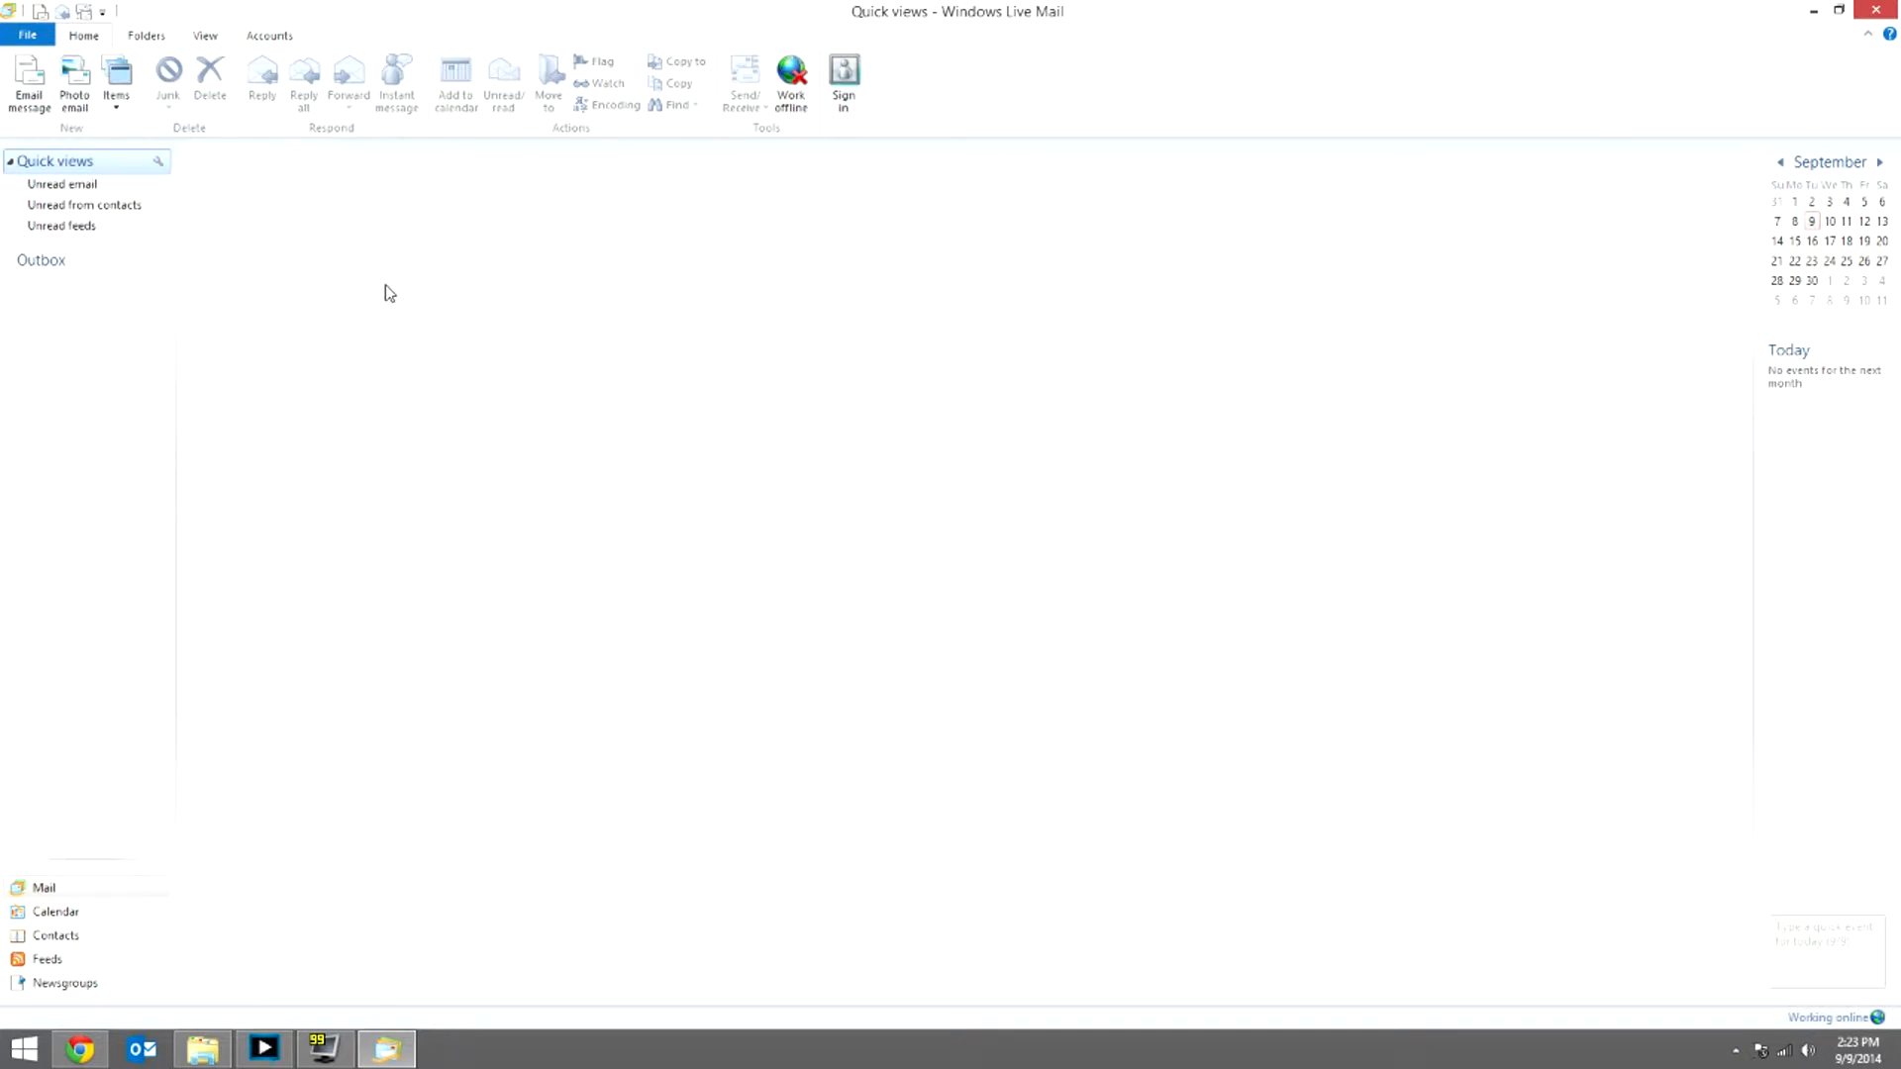
left_click(280, 44)
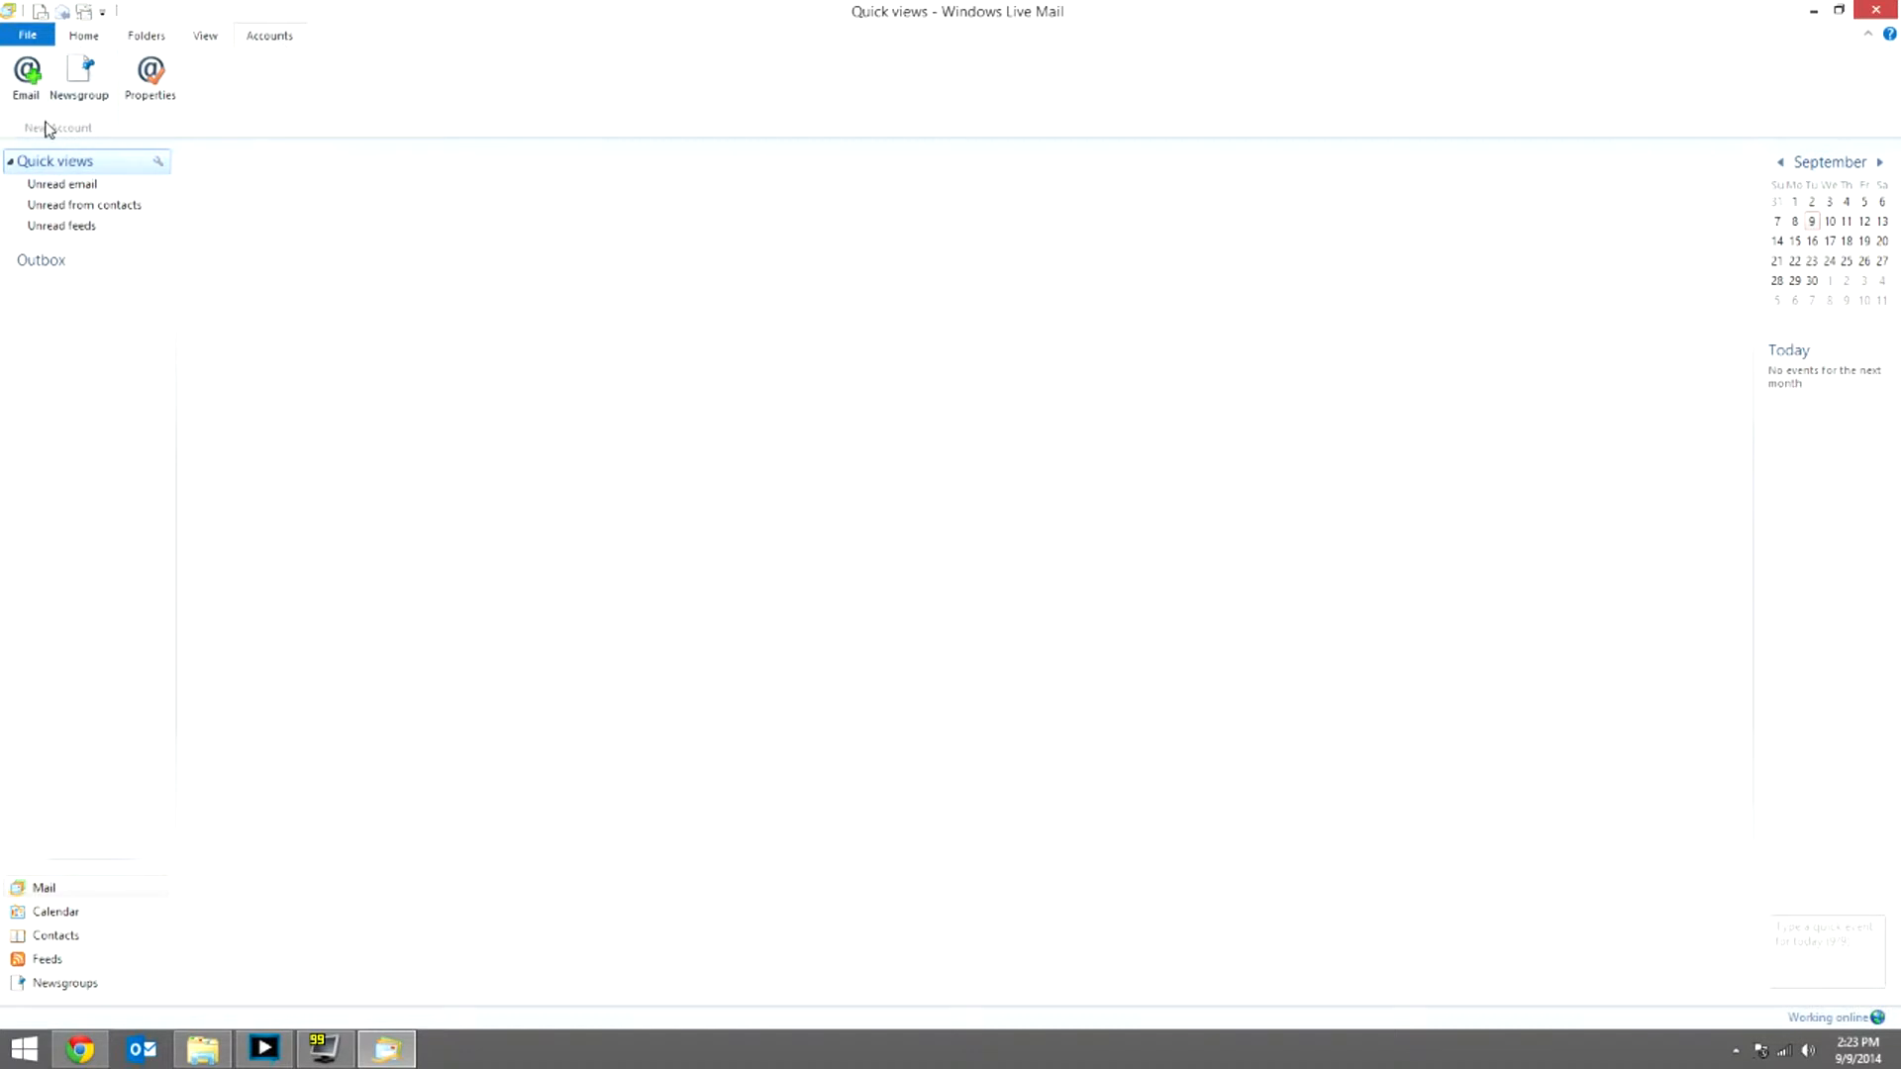
left_click(27, 77)
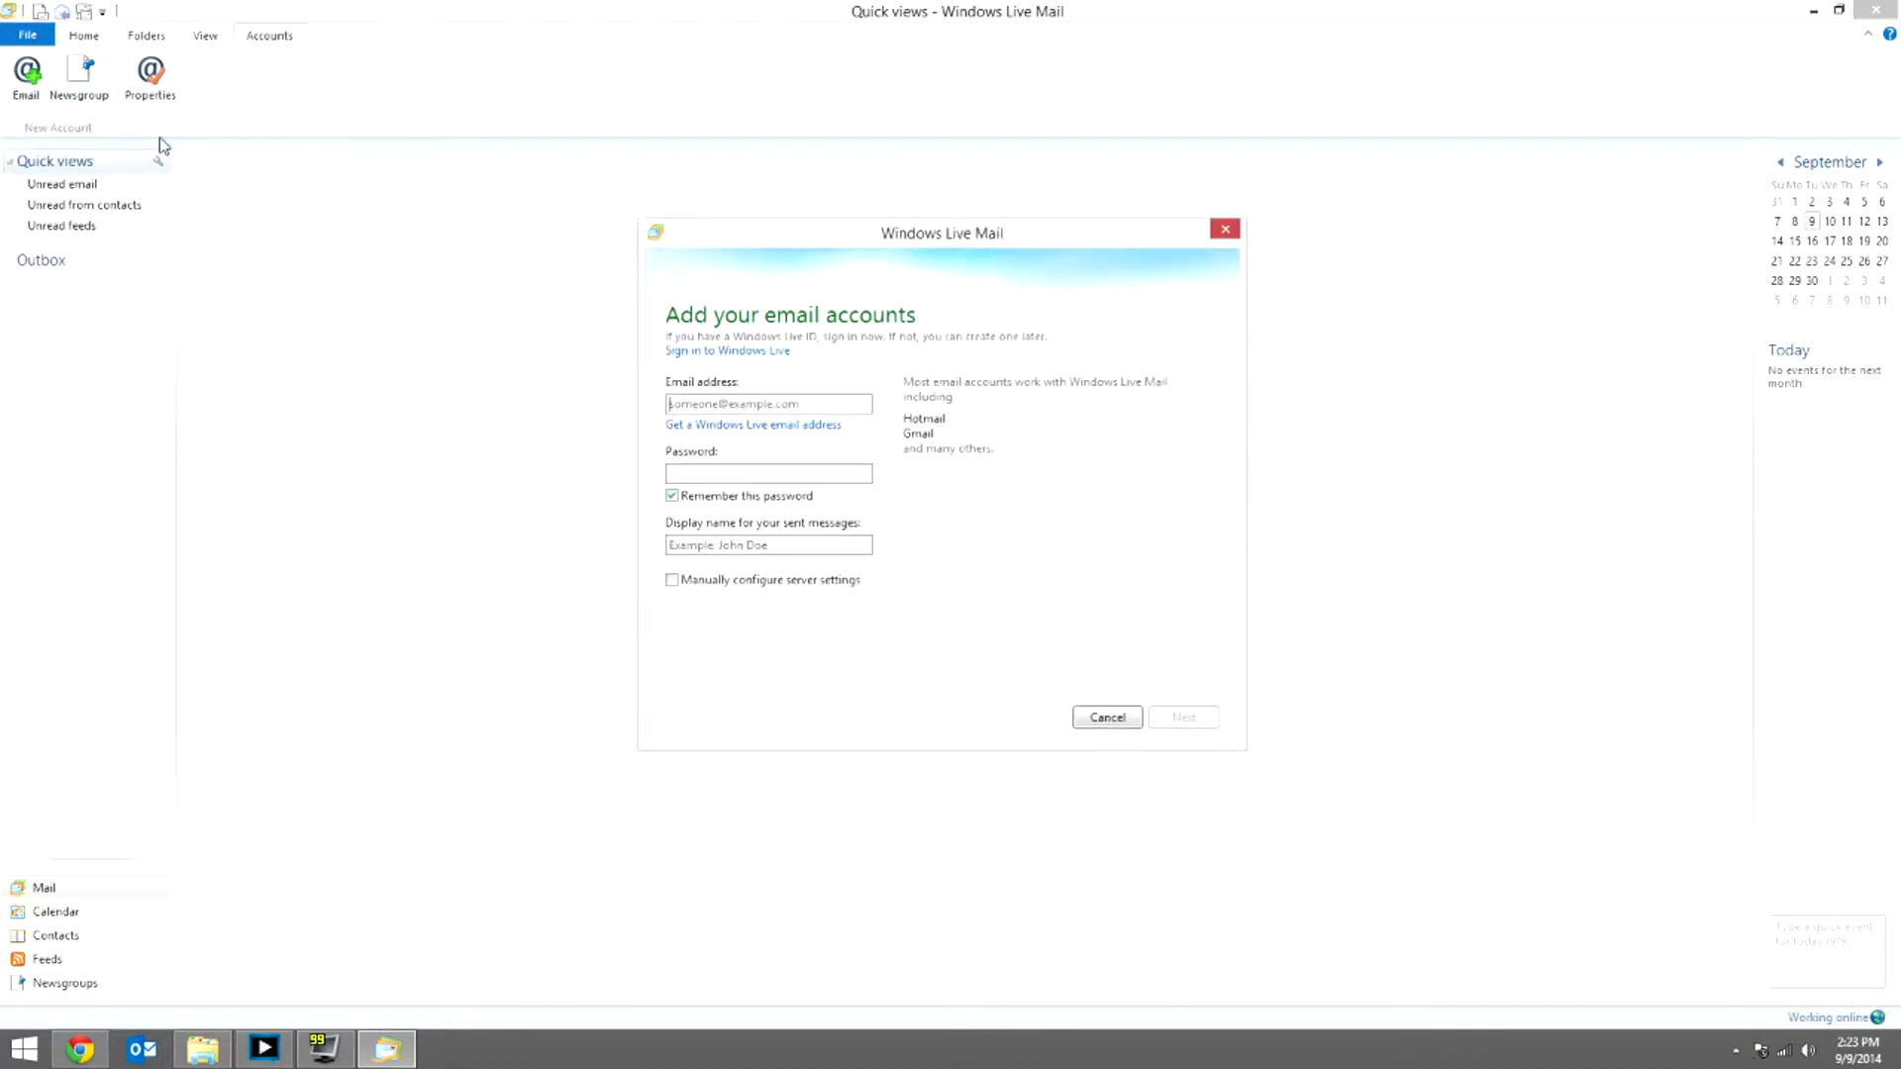
mouse_move(877, 246)
left_mouse_down()
mouse_move(884, 188)
mouse_move(884, 259)
left_mouse_up()
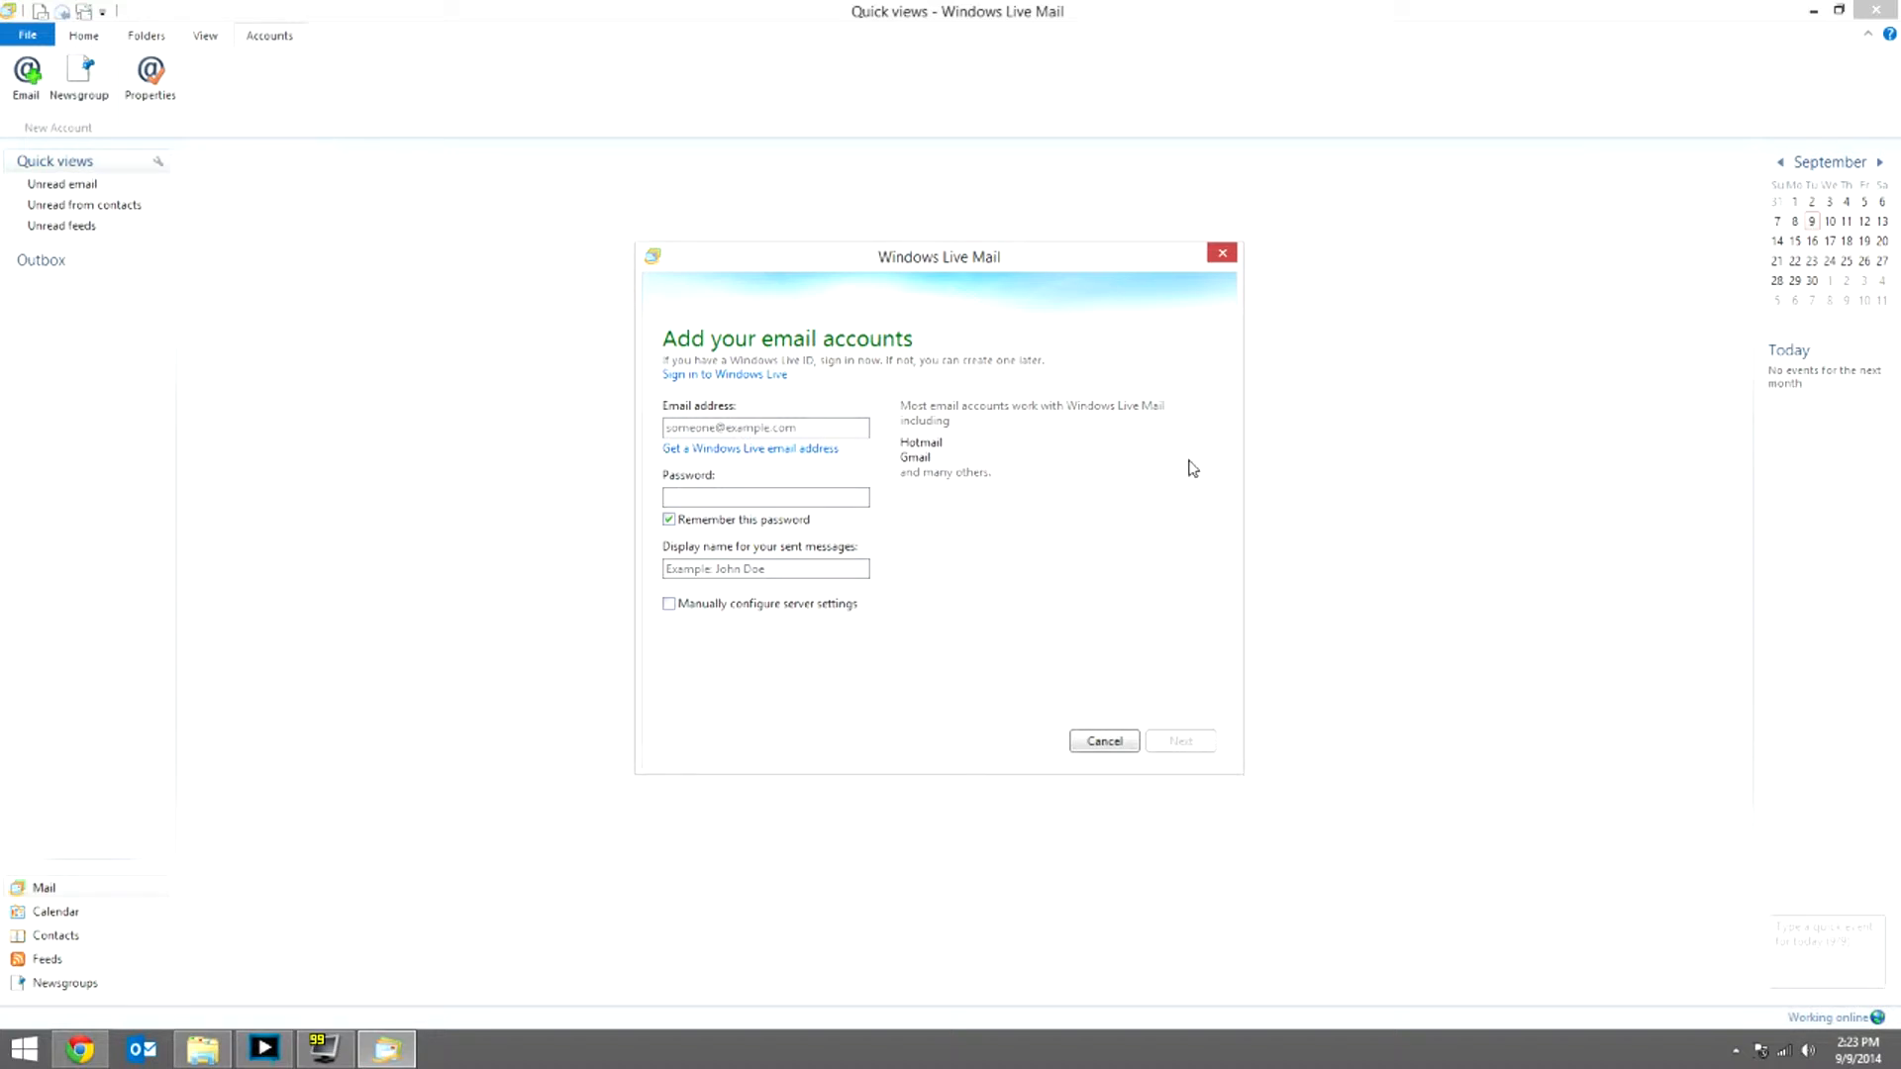
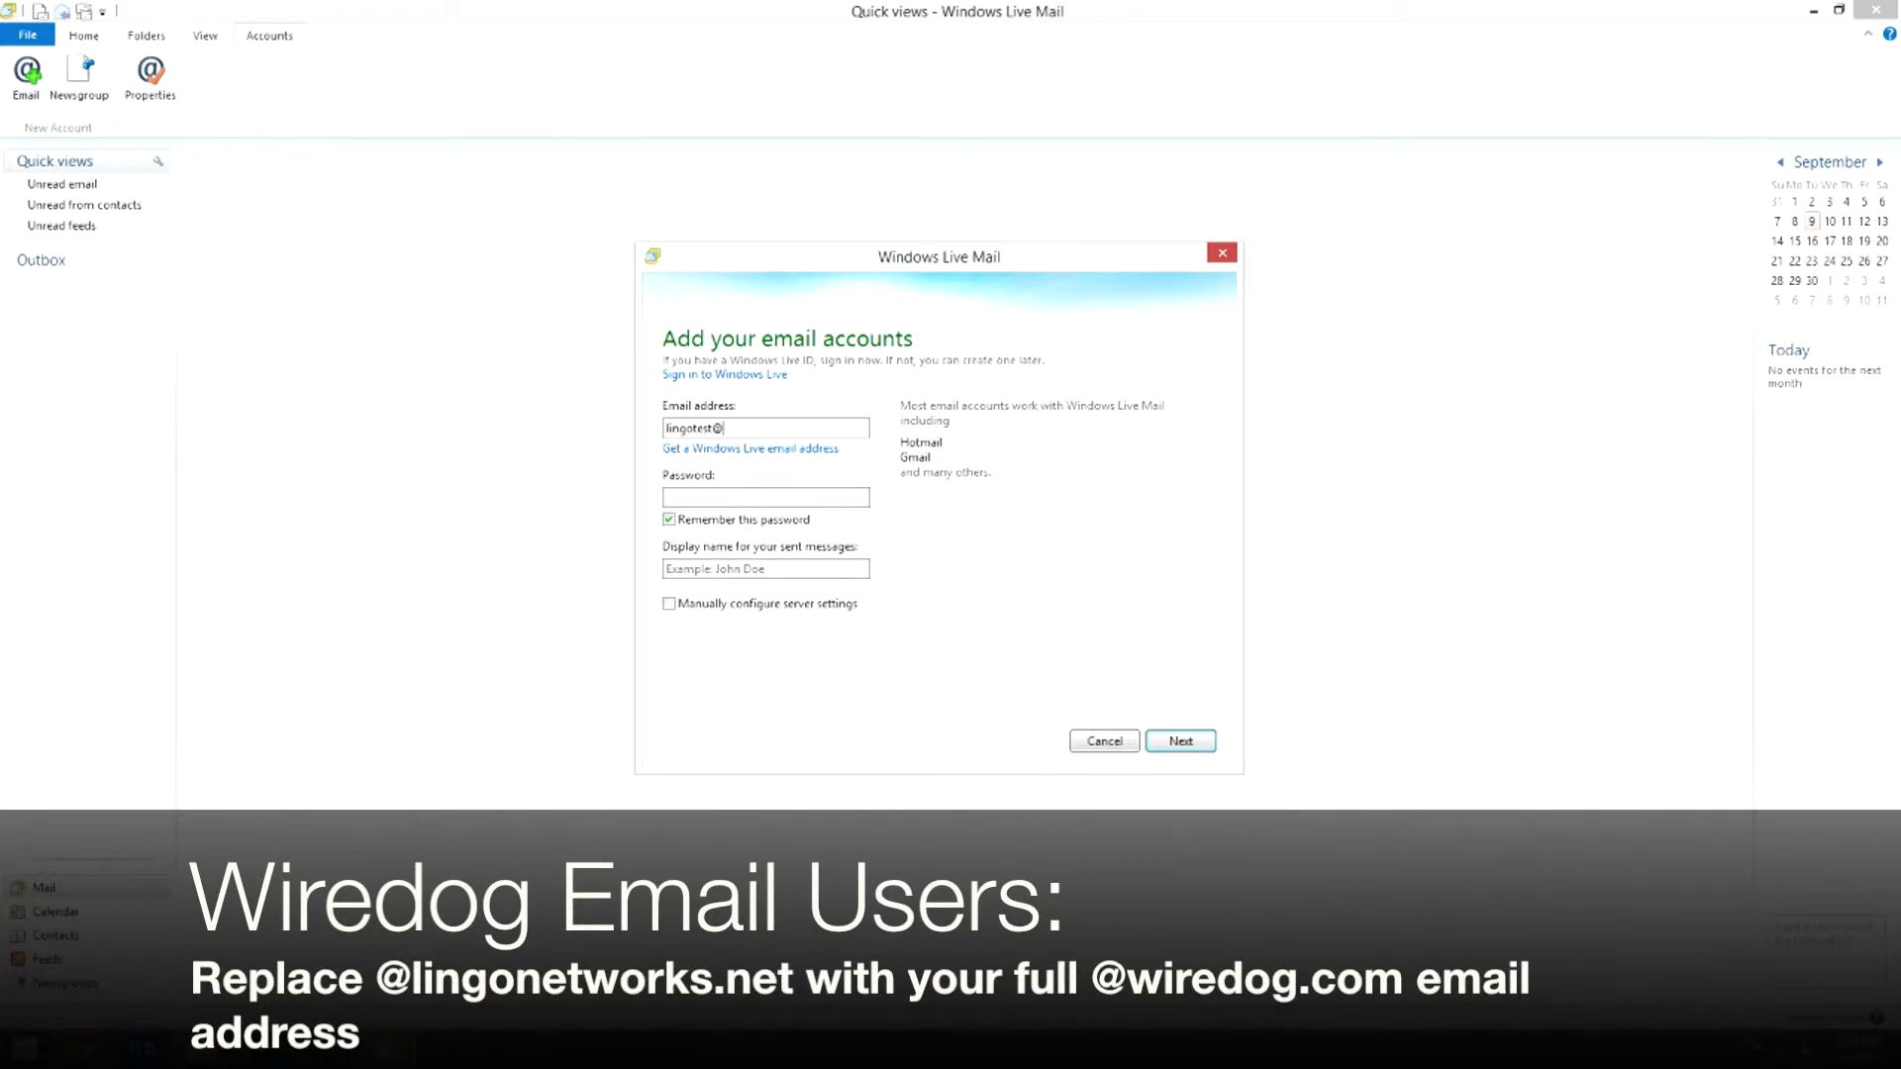
Step: Enter the account's e-mail address and password in the Add your email accounts form
key("Tab")
type("********")
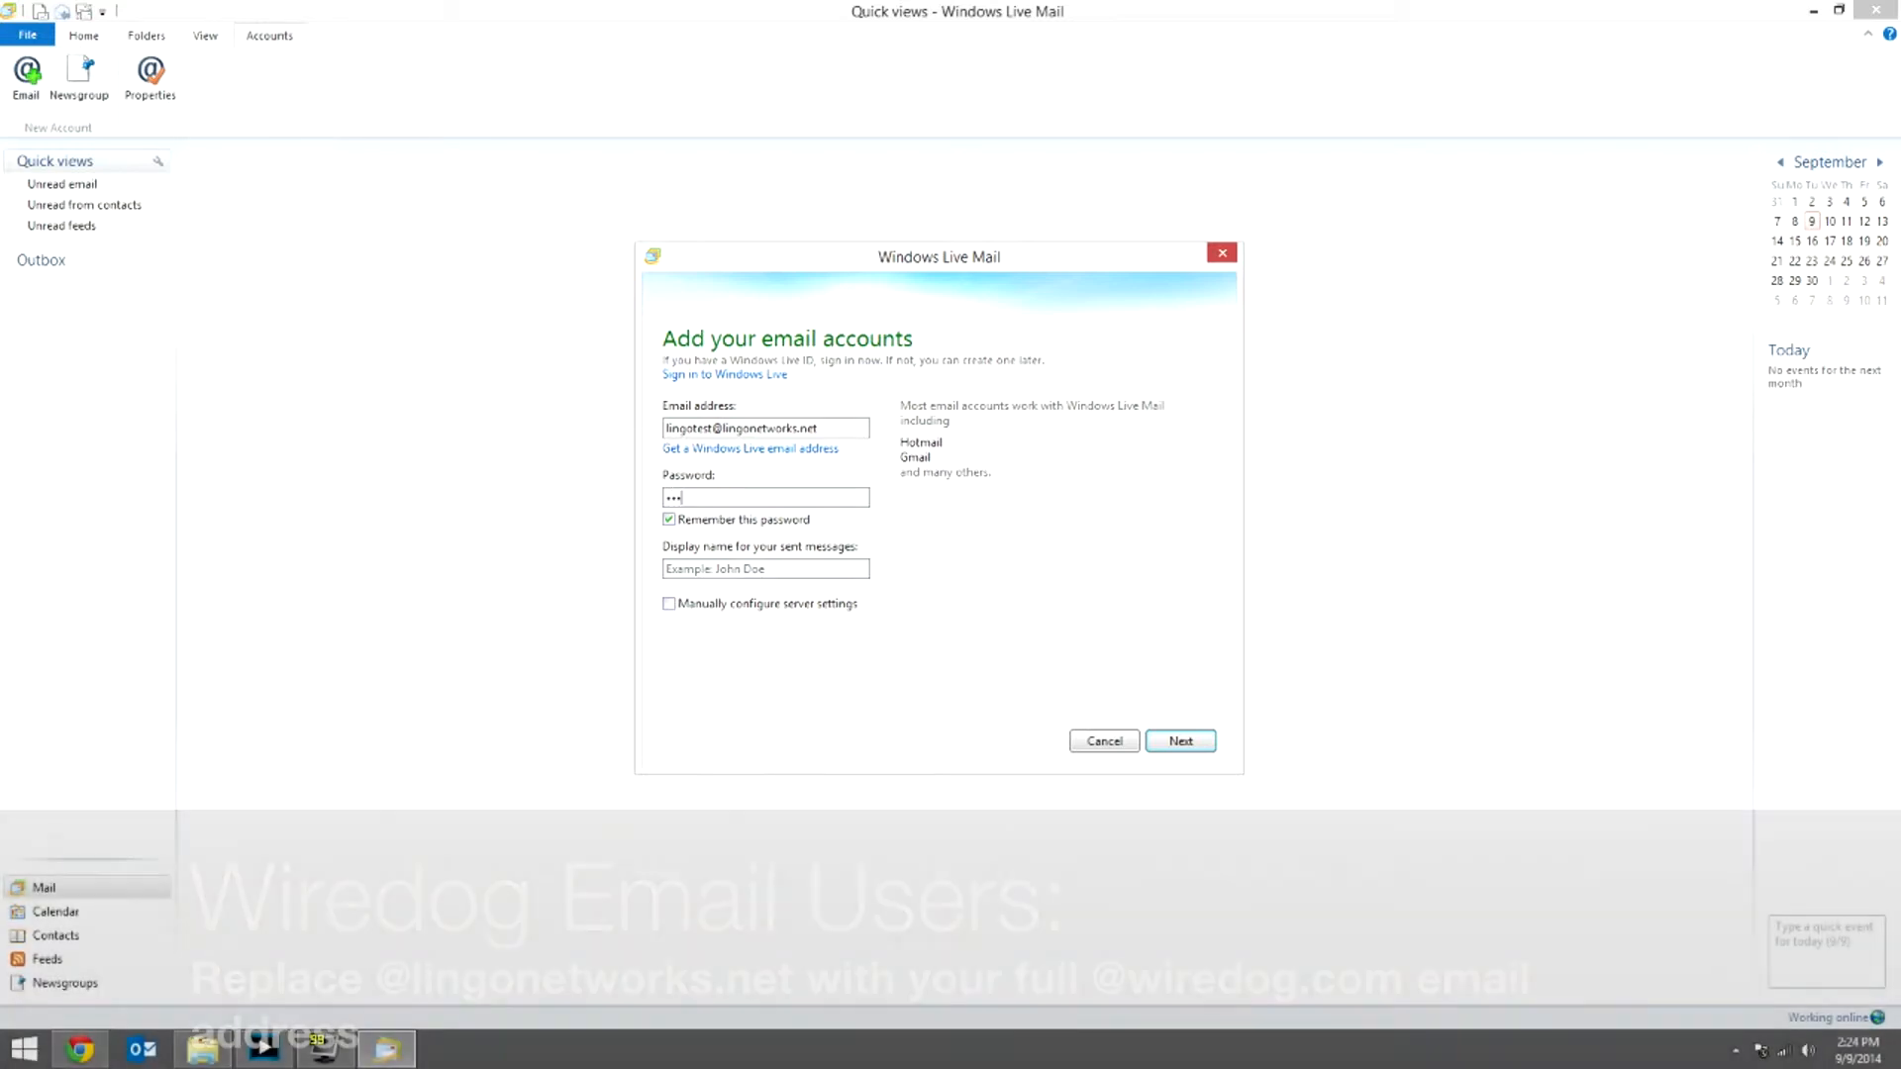
type("**")
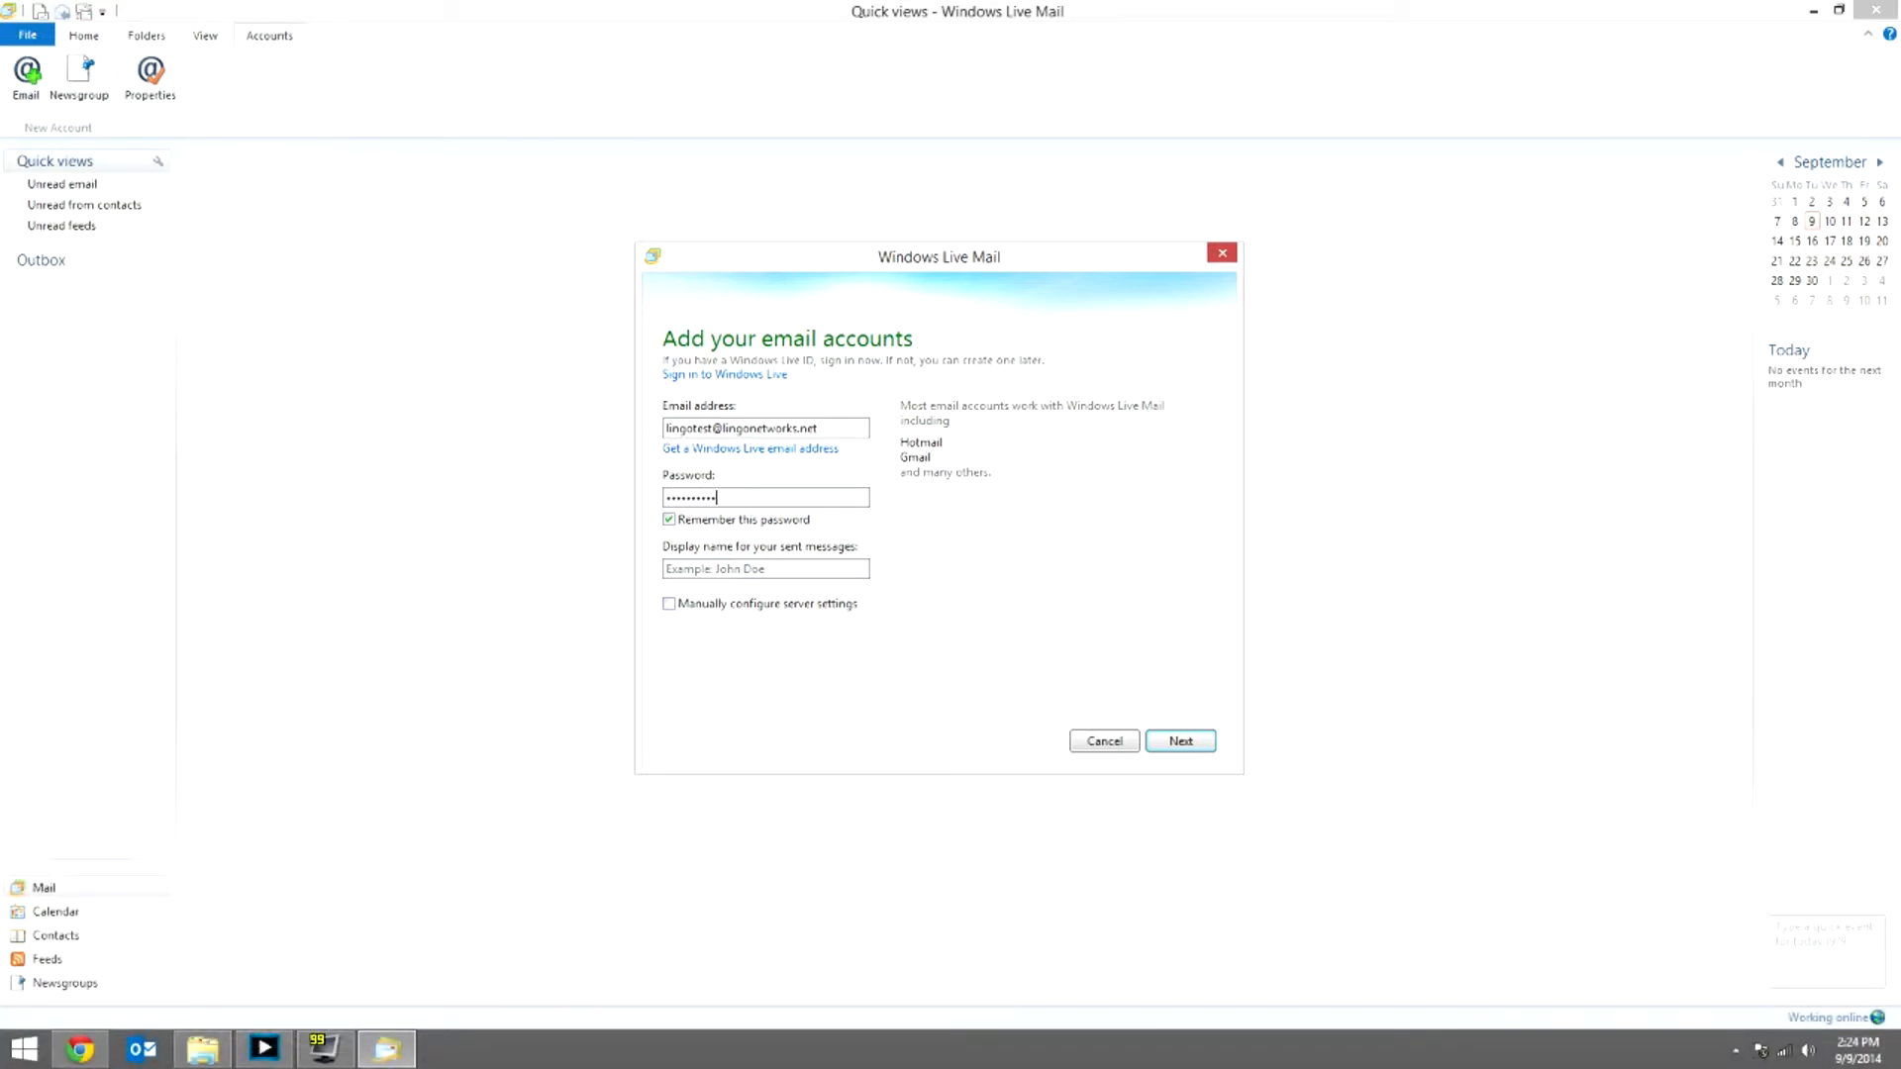
key("ctrl+a")
type("**********")
Step: Move on to the display name field of the new account form
left_click(698, 570)
Step: Use 'Test' as the display name, choose manual server configuration, and continue
type("Test")
left_click(671, 608)
left_click(1184, 742)
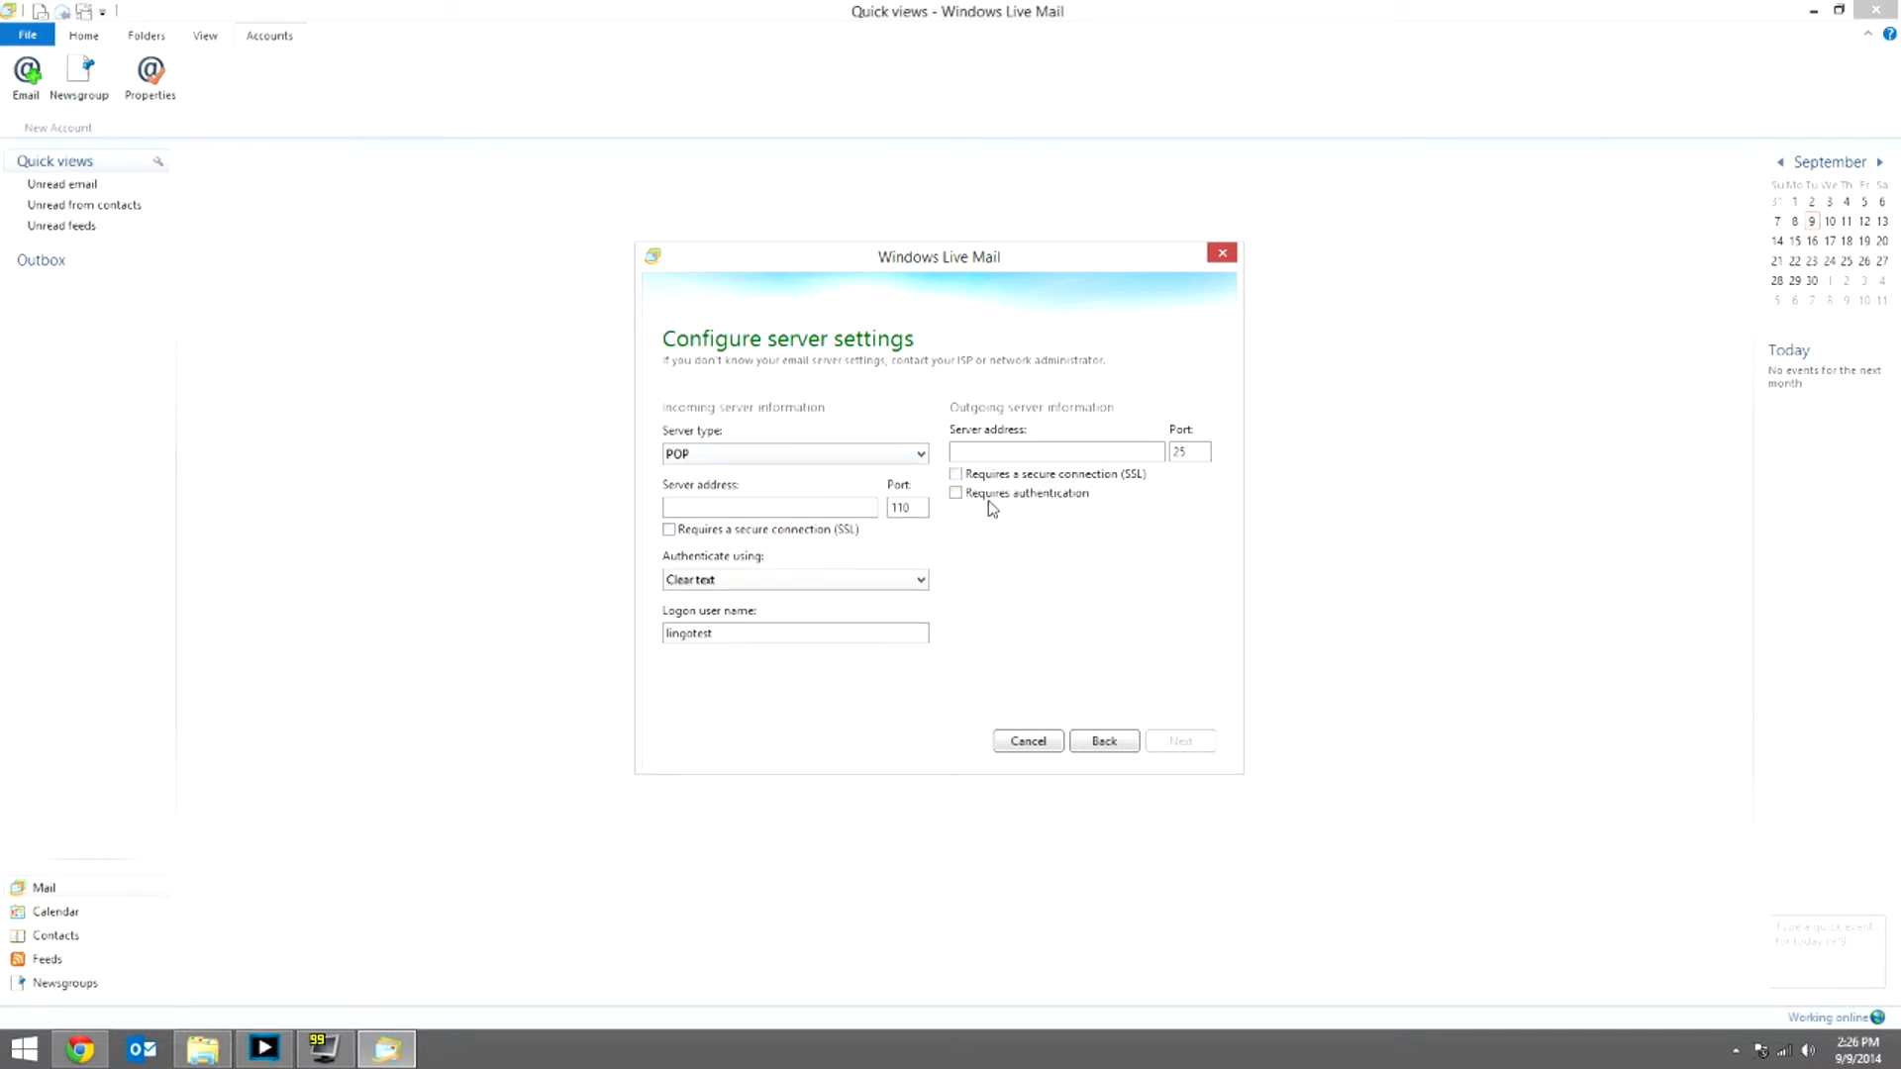
Step: Switch the incoming server type from POP to IMAP on port 143
left_click(925, 453)
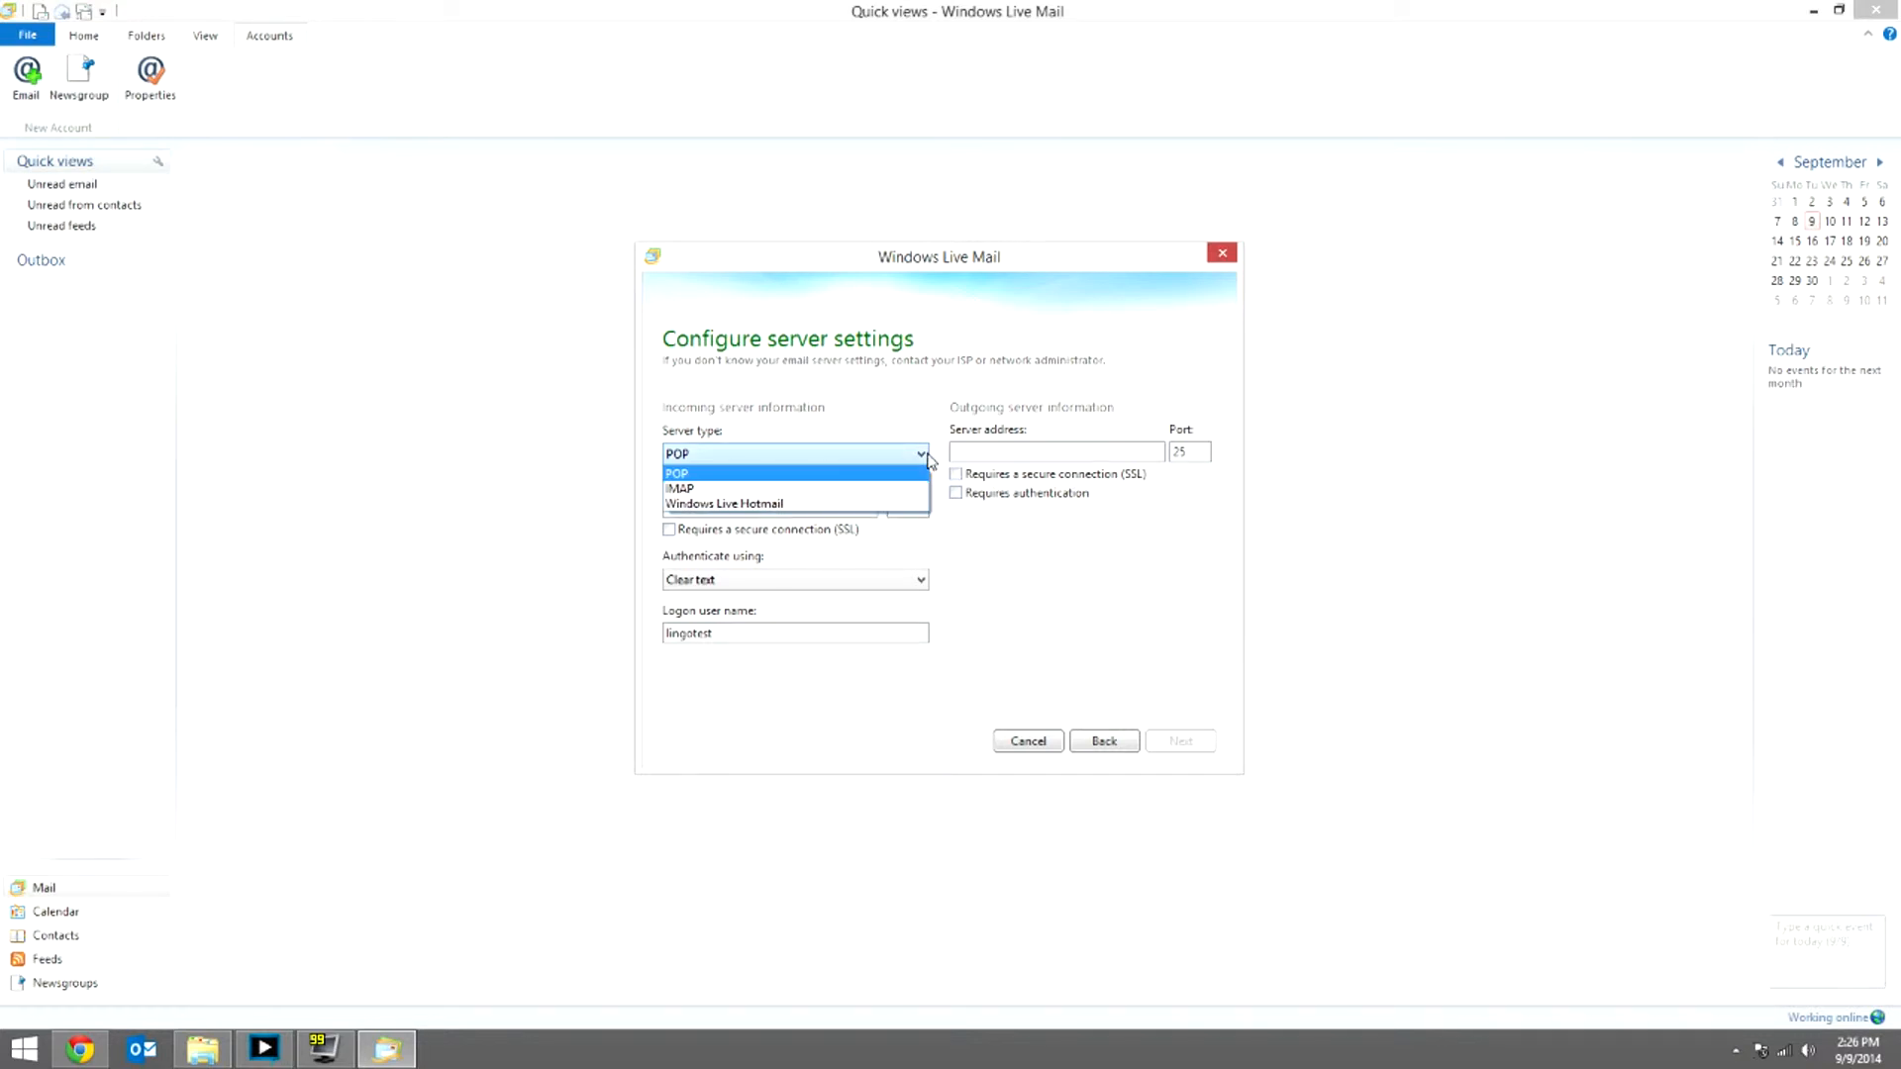
left_click(888, 489)
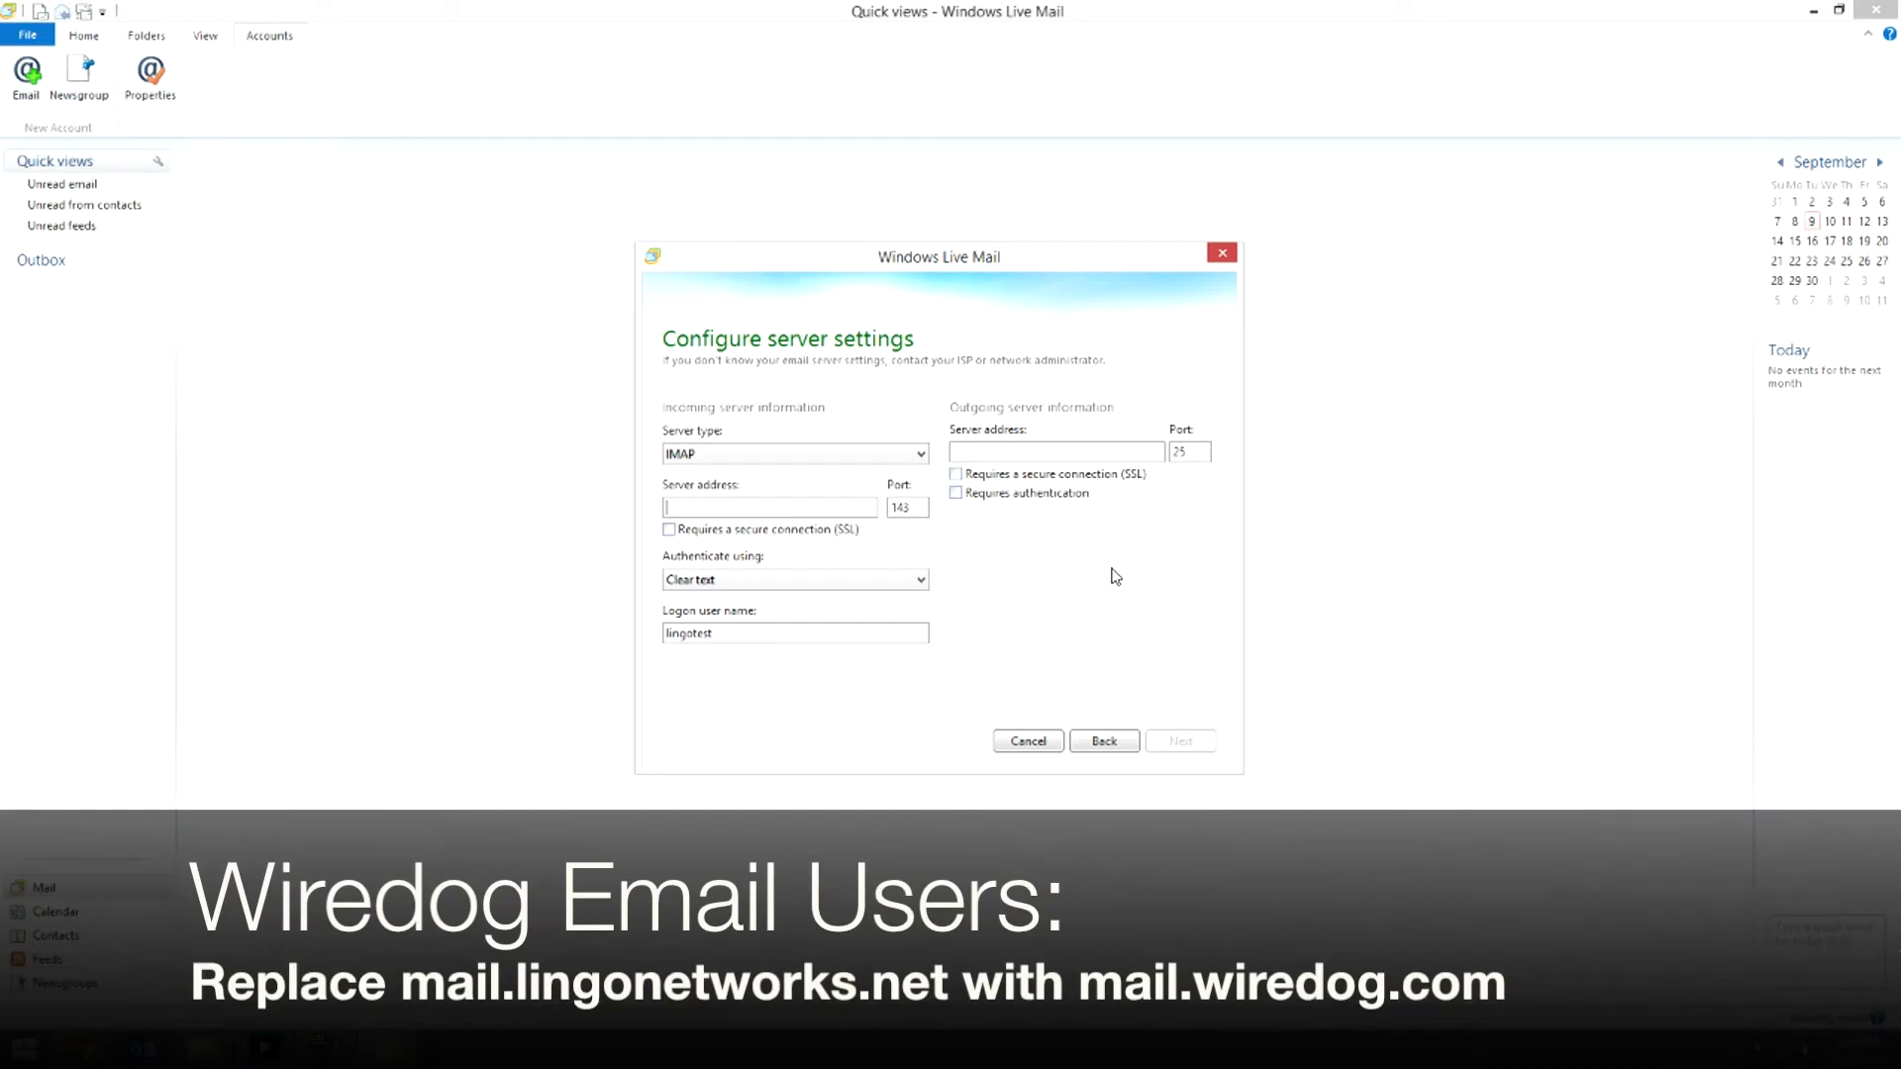
Step: Enter mail.lingonetworks.net as the incoming IMAP server address
type("mail.lingonetworks.net")
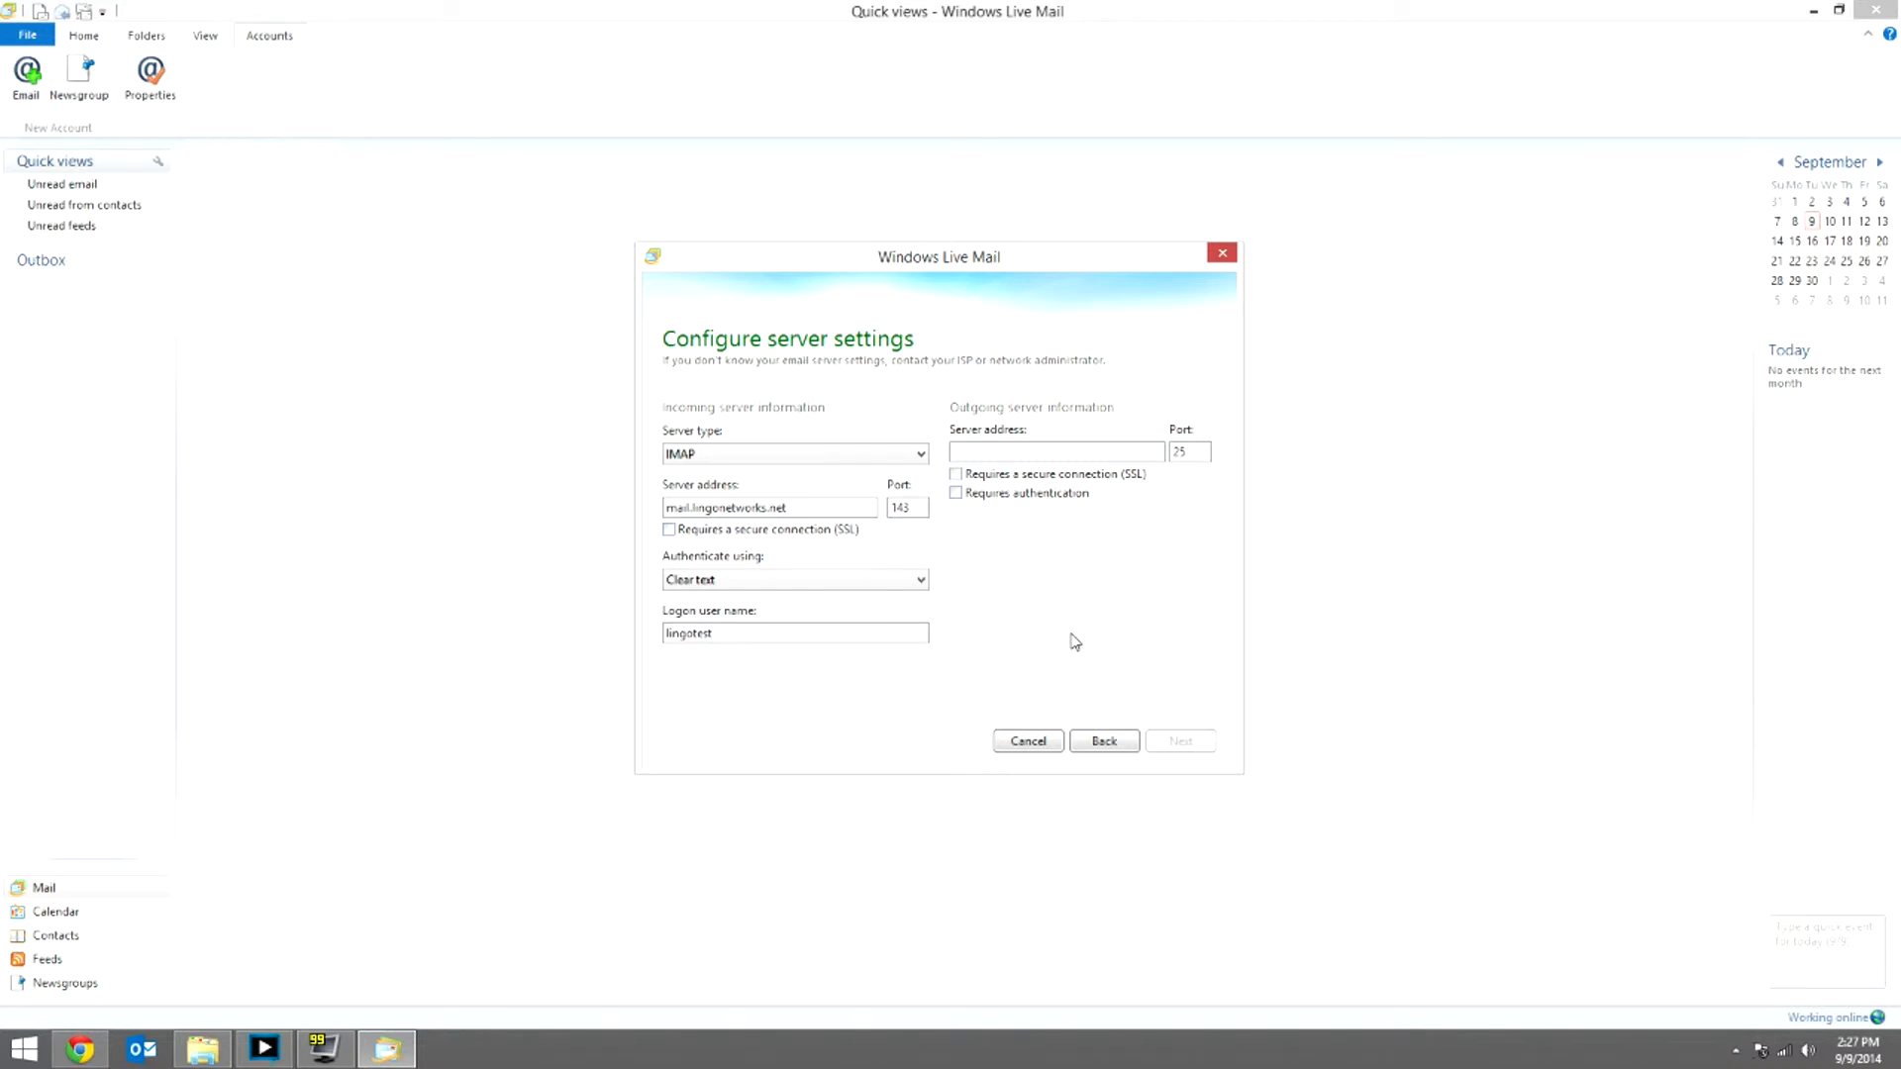
type("@lin")
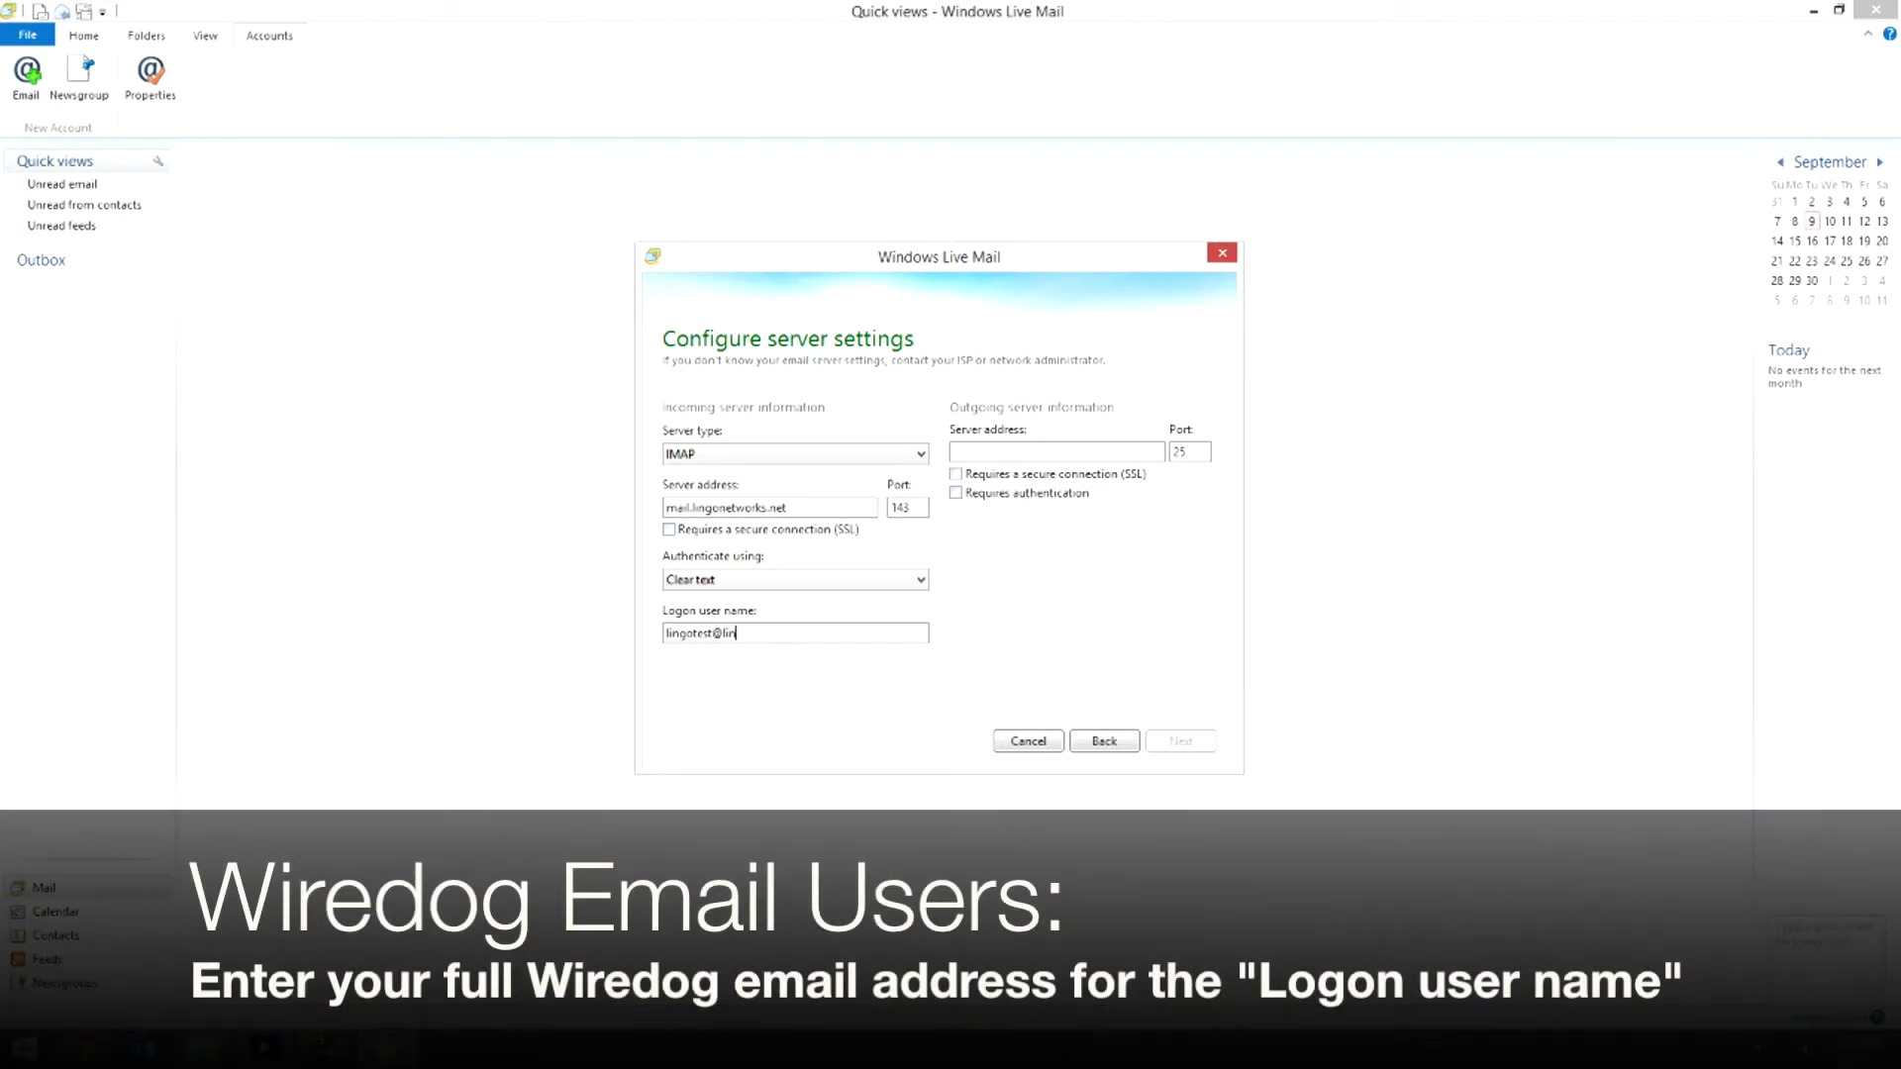
type("gonetworks.net")
left_click_drag(711, 634, 664, 635)
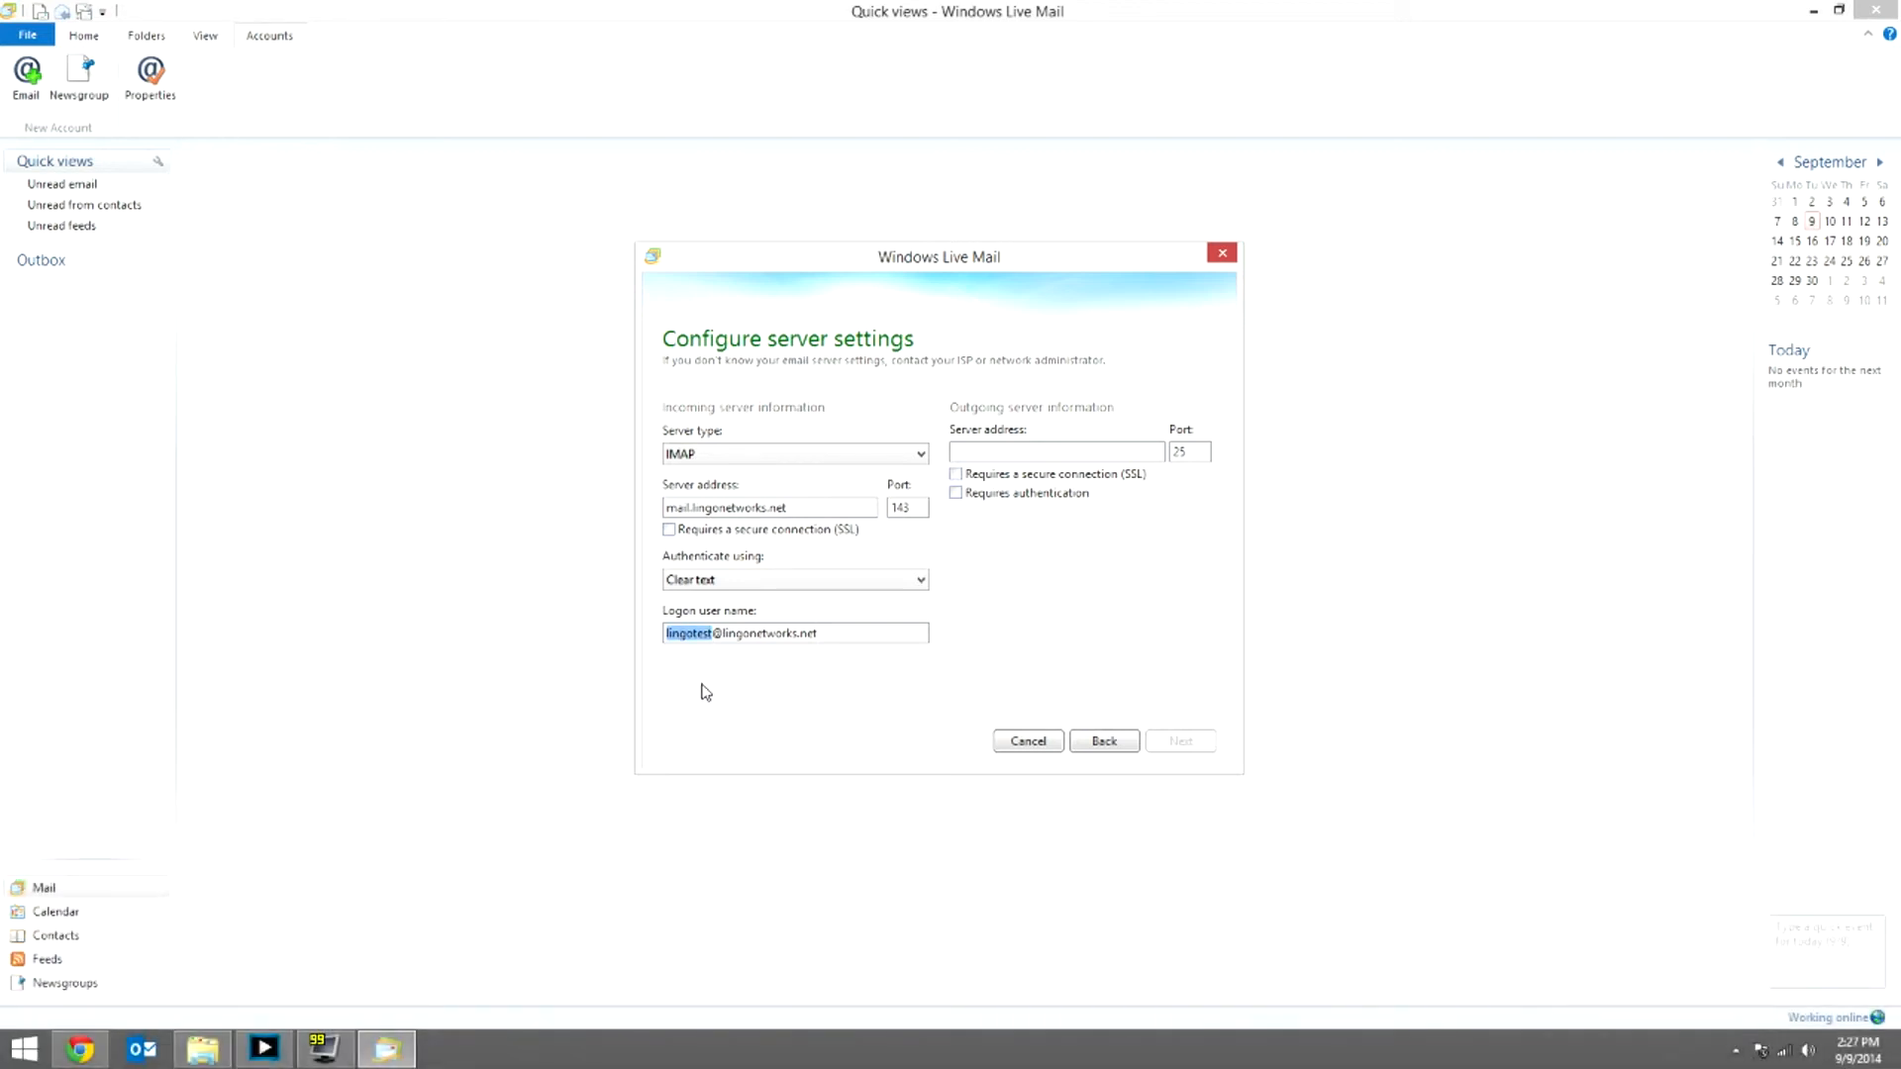
left_click(793, 634)
left_click_drag(712, 634, 818, 635)
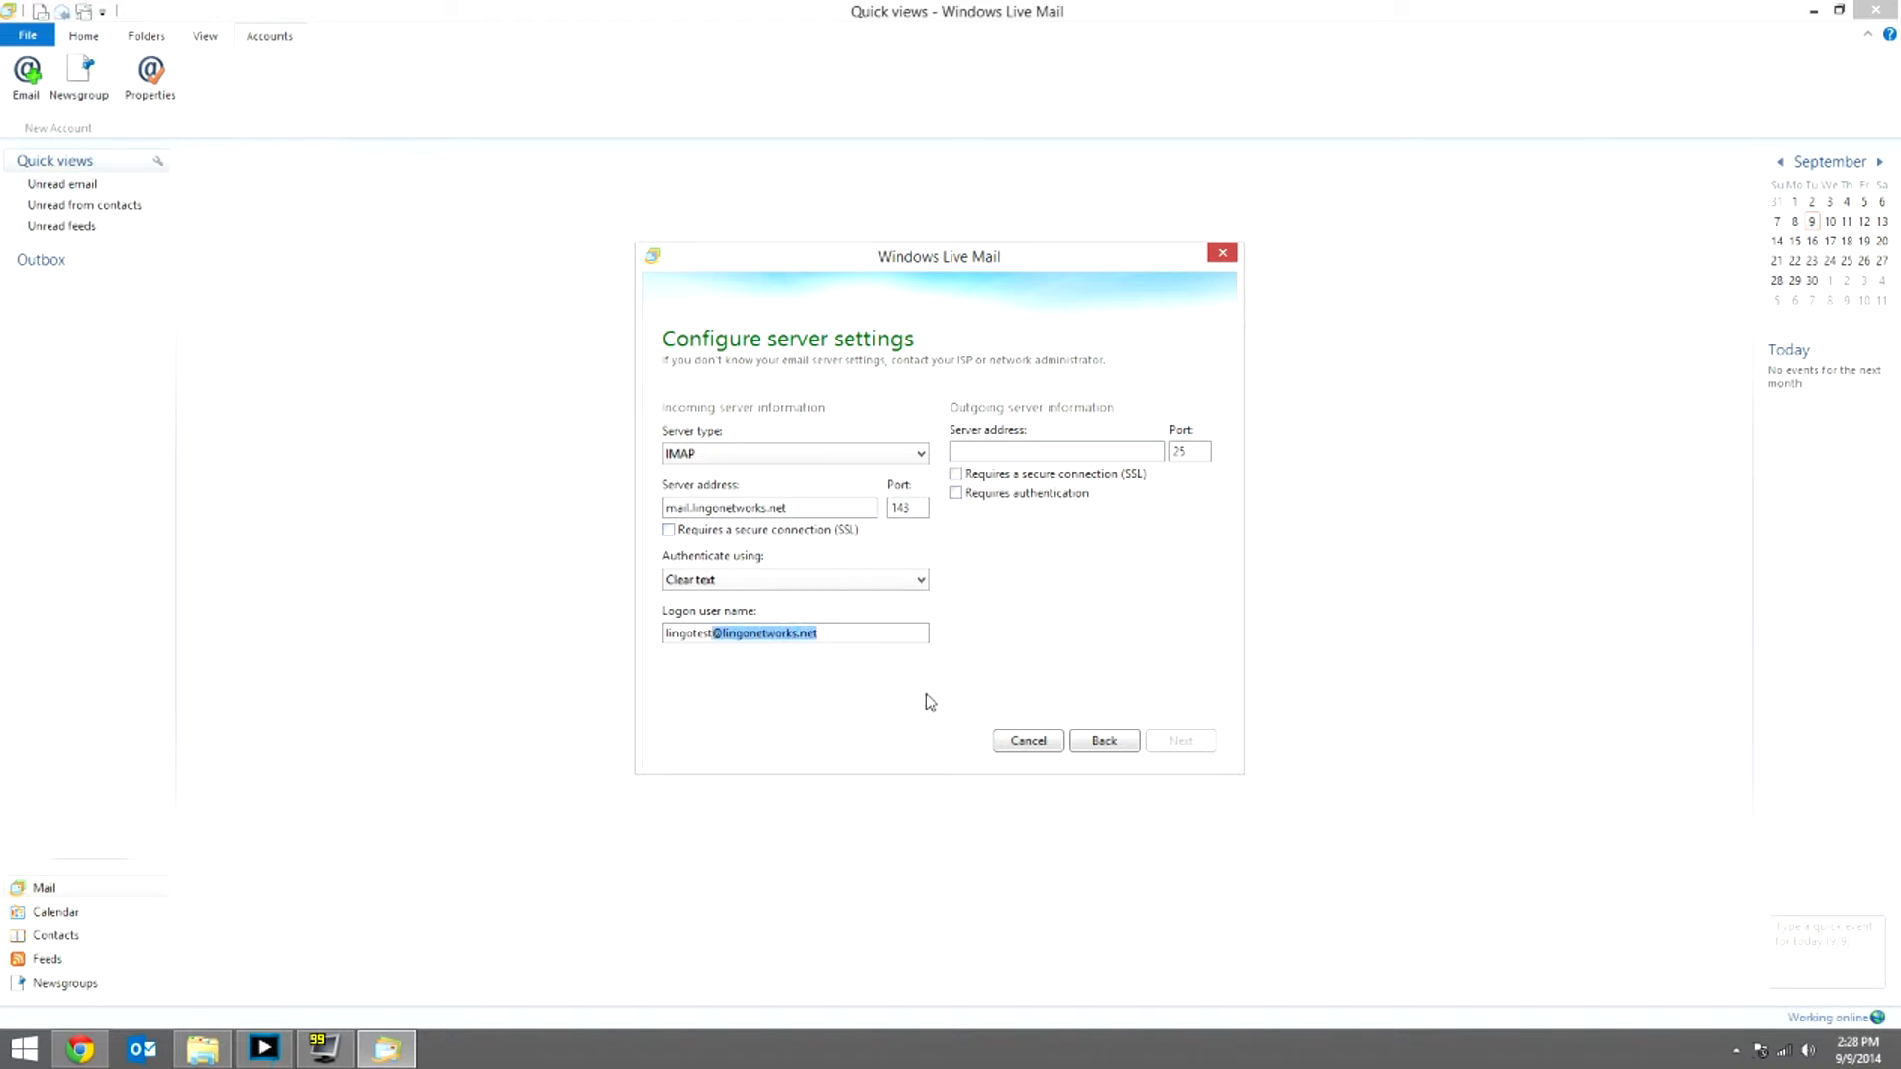
left_click(929, 632)
Step: Set outgoing server smtp.lingonetworks.net on port 587 with authentication required, then add the account
key("Tab")
type("sm")
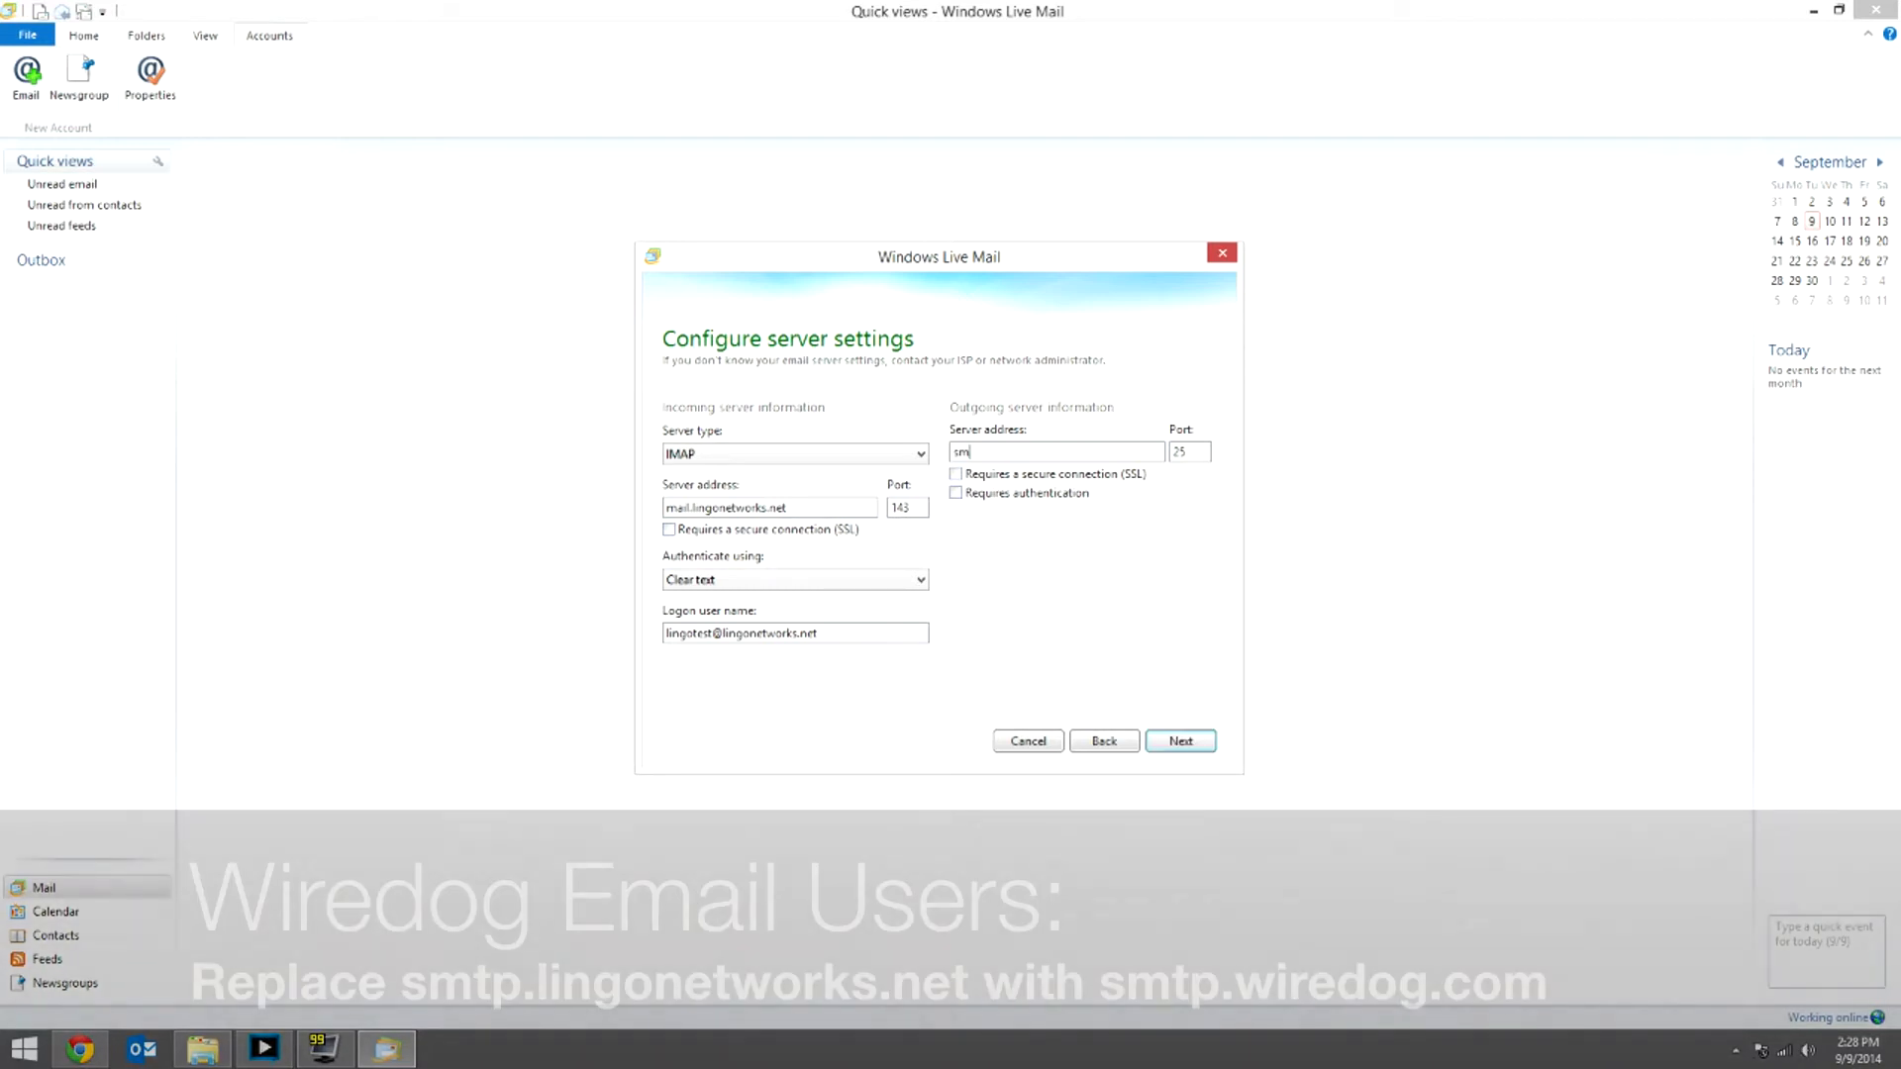
type("tp.lingone")
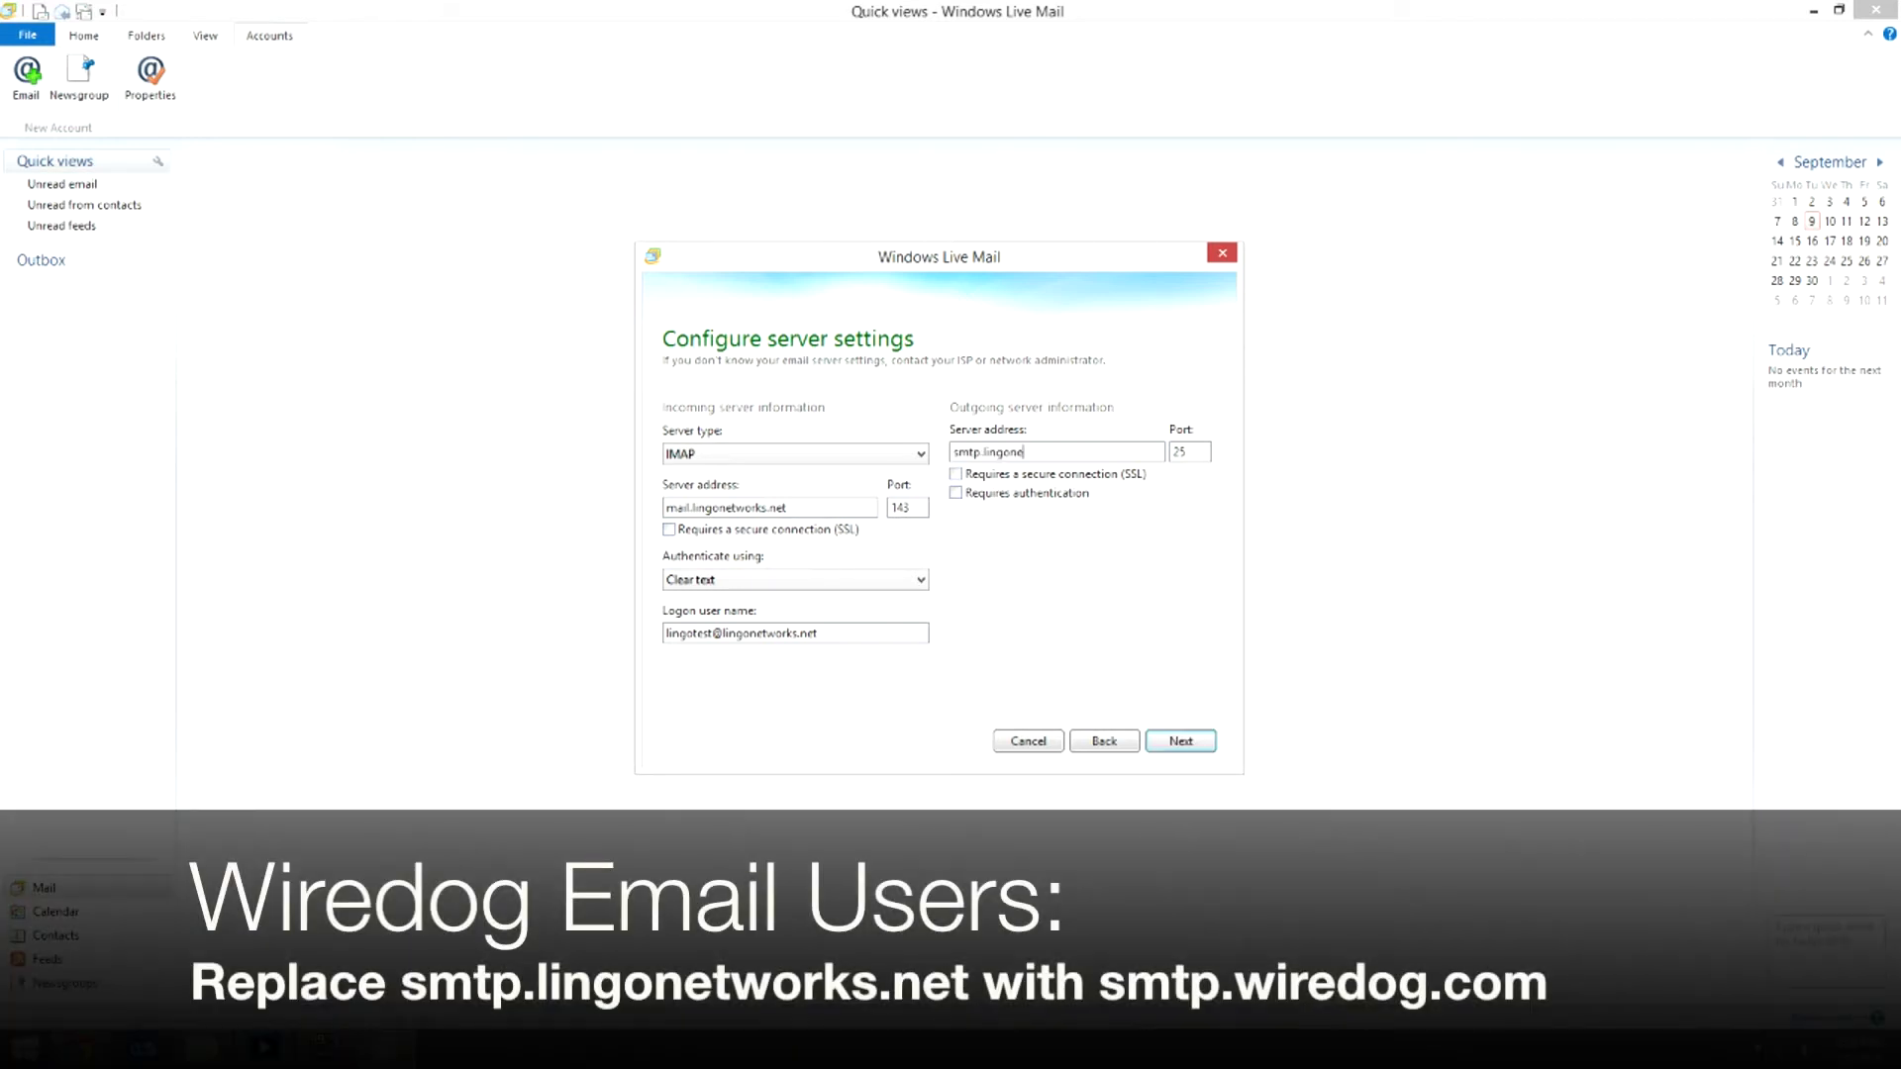
type("tworks.net")
key("Tab")
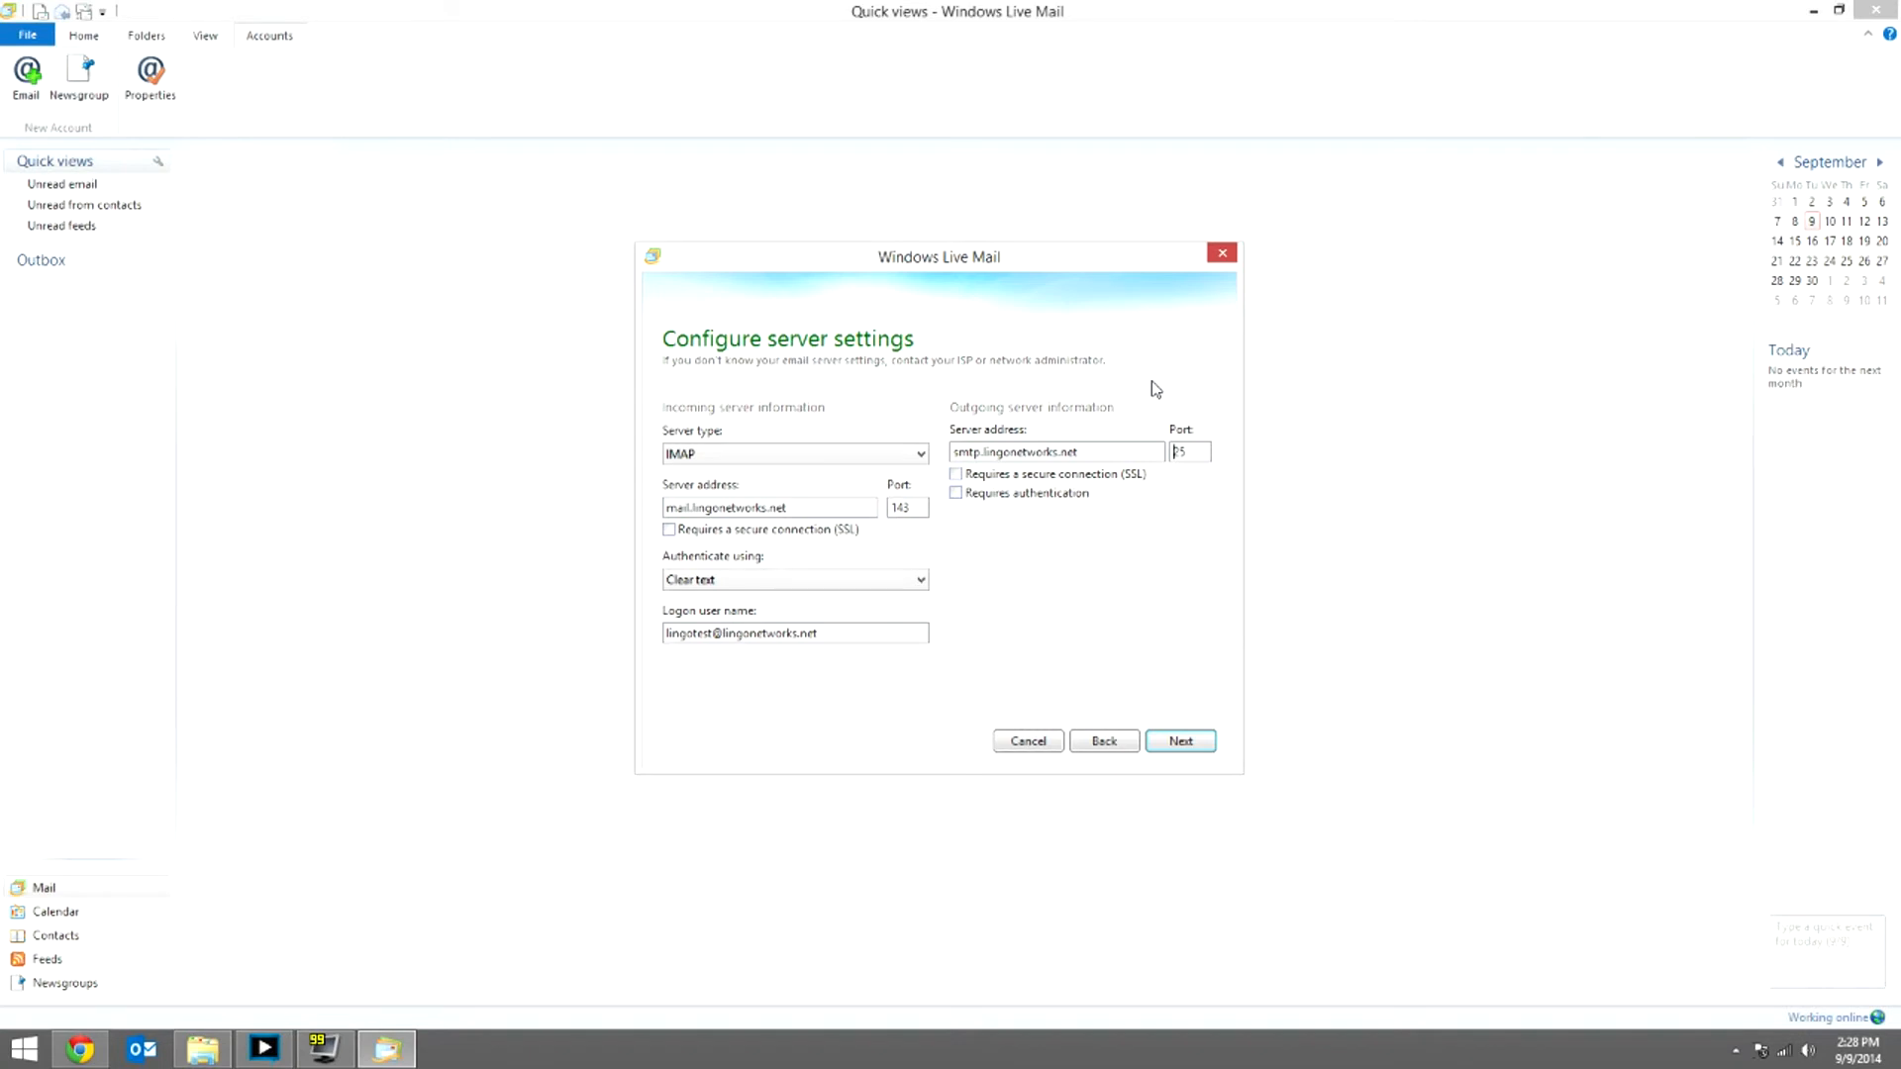
key("BackSpace")
type("587")
left_click(955, 493)
left_click_drag(972, 261, 589, 112)
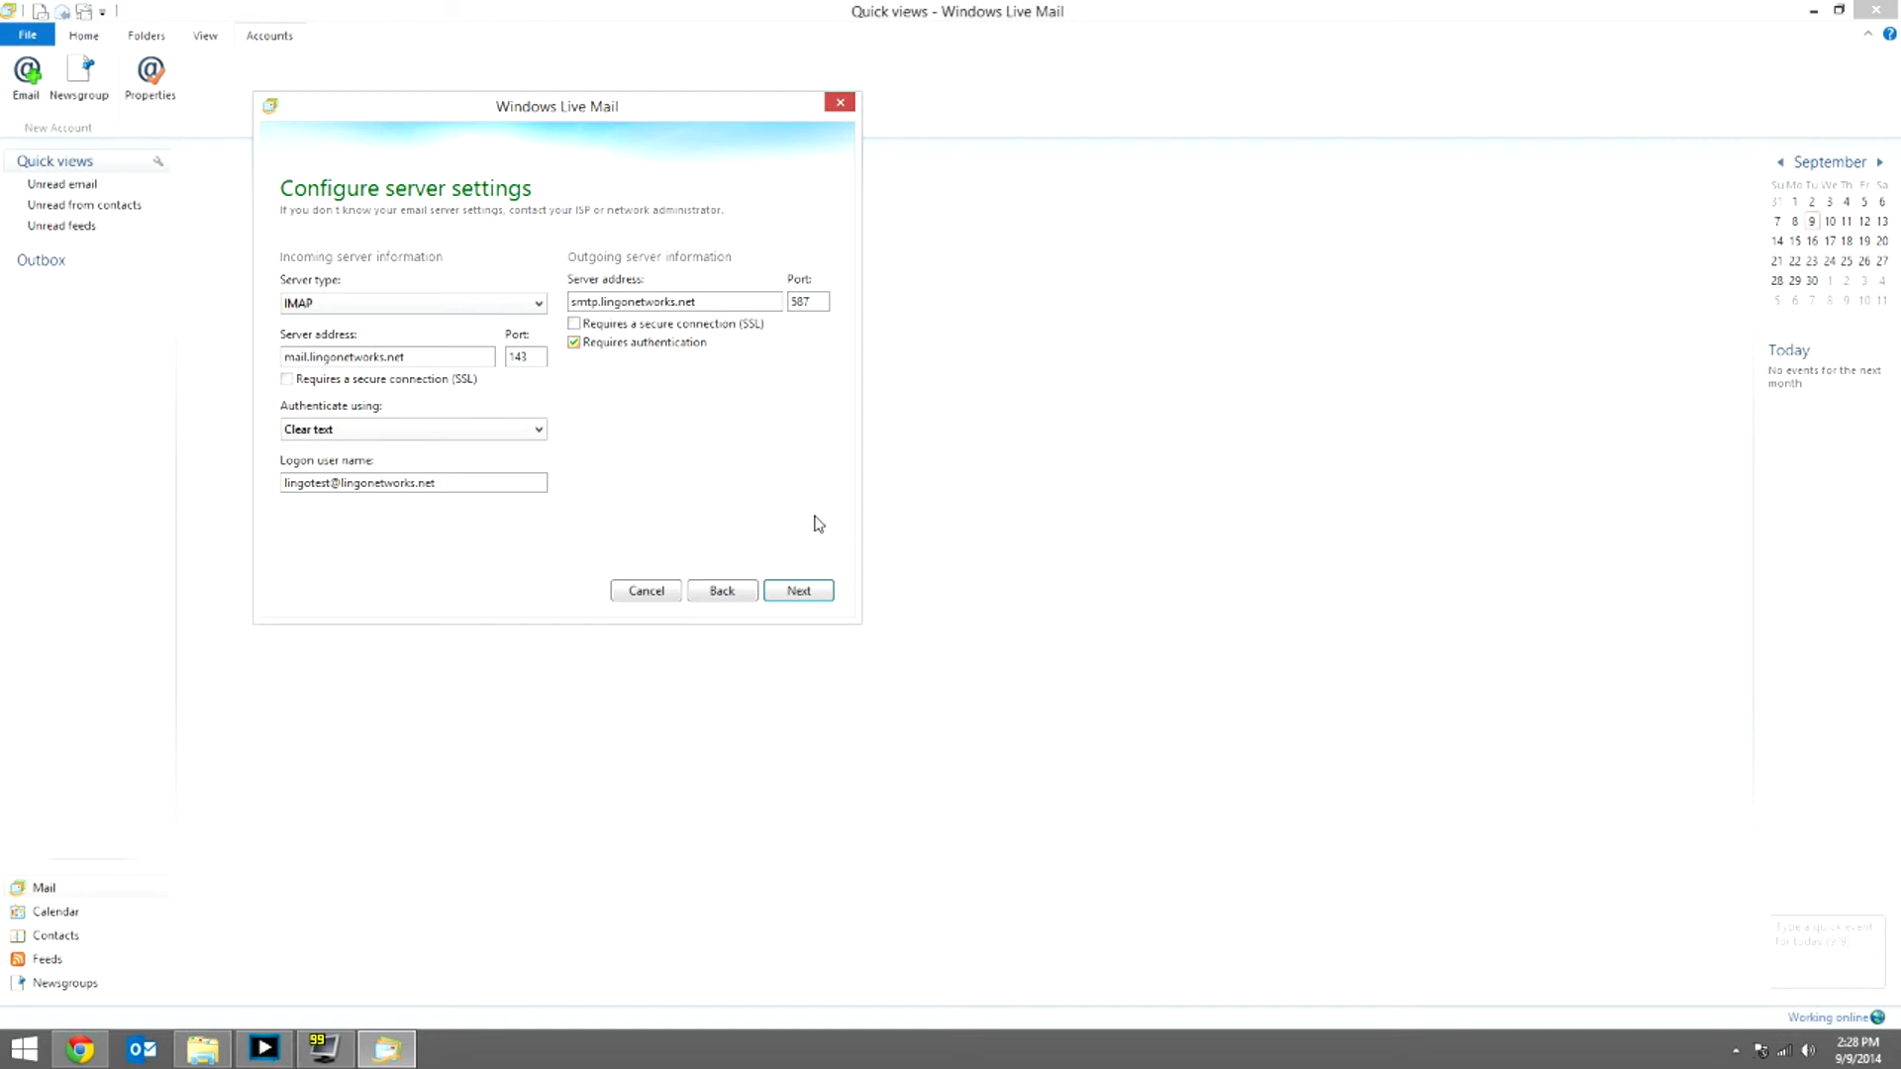
left_click(800, 590)
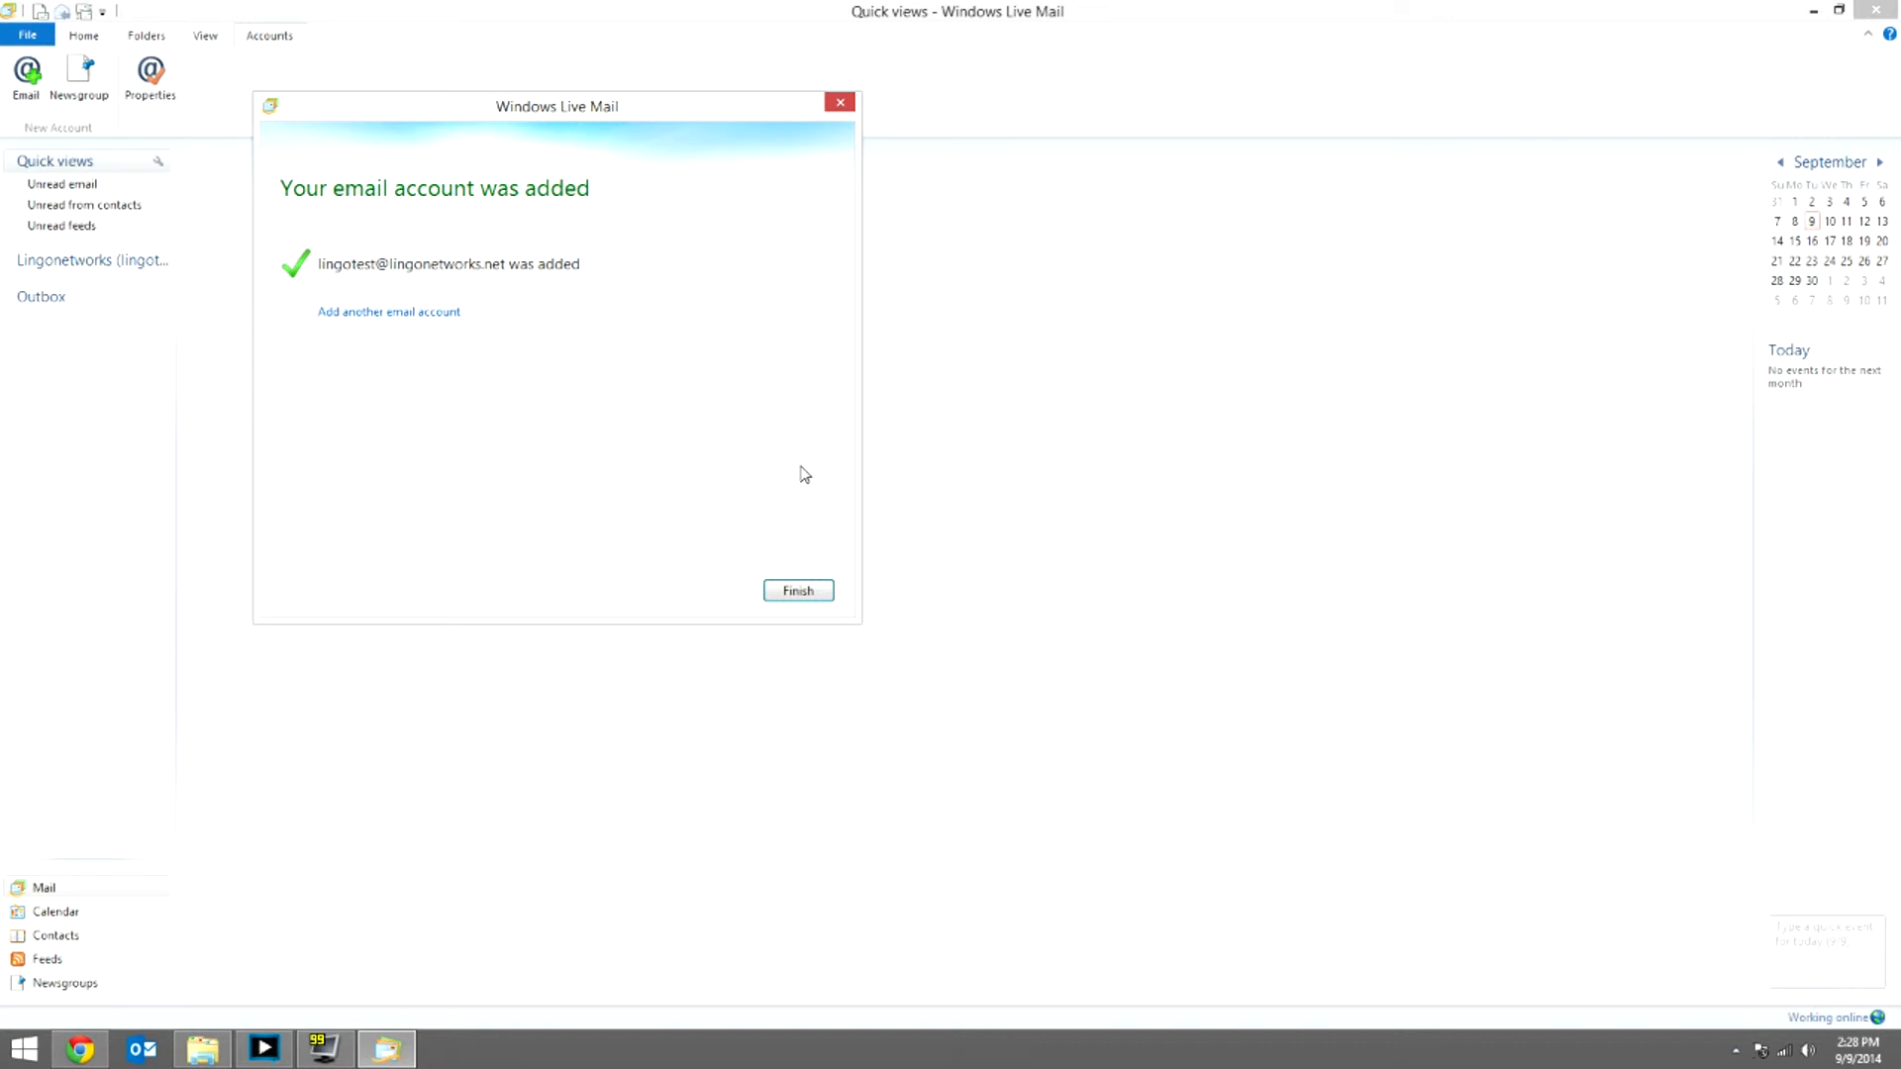
Step: Finish the wizard and let the Lingonetworks IMAP folders (Inbox, Spam, Trash) download
left_click(800, 591)
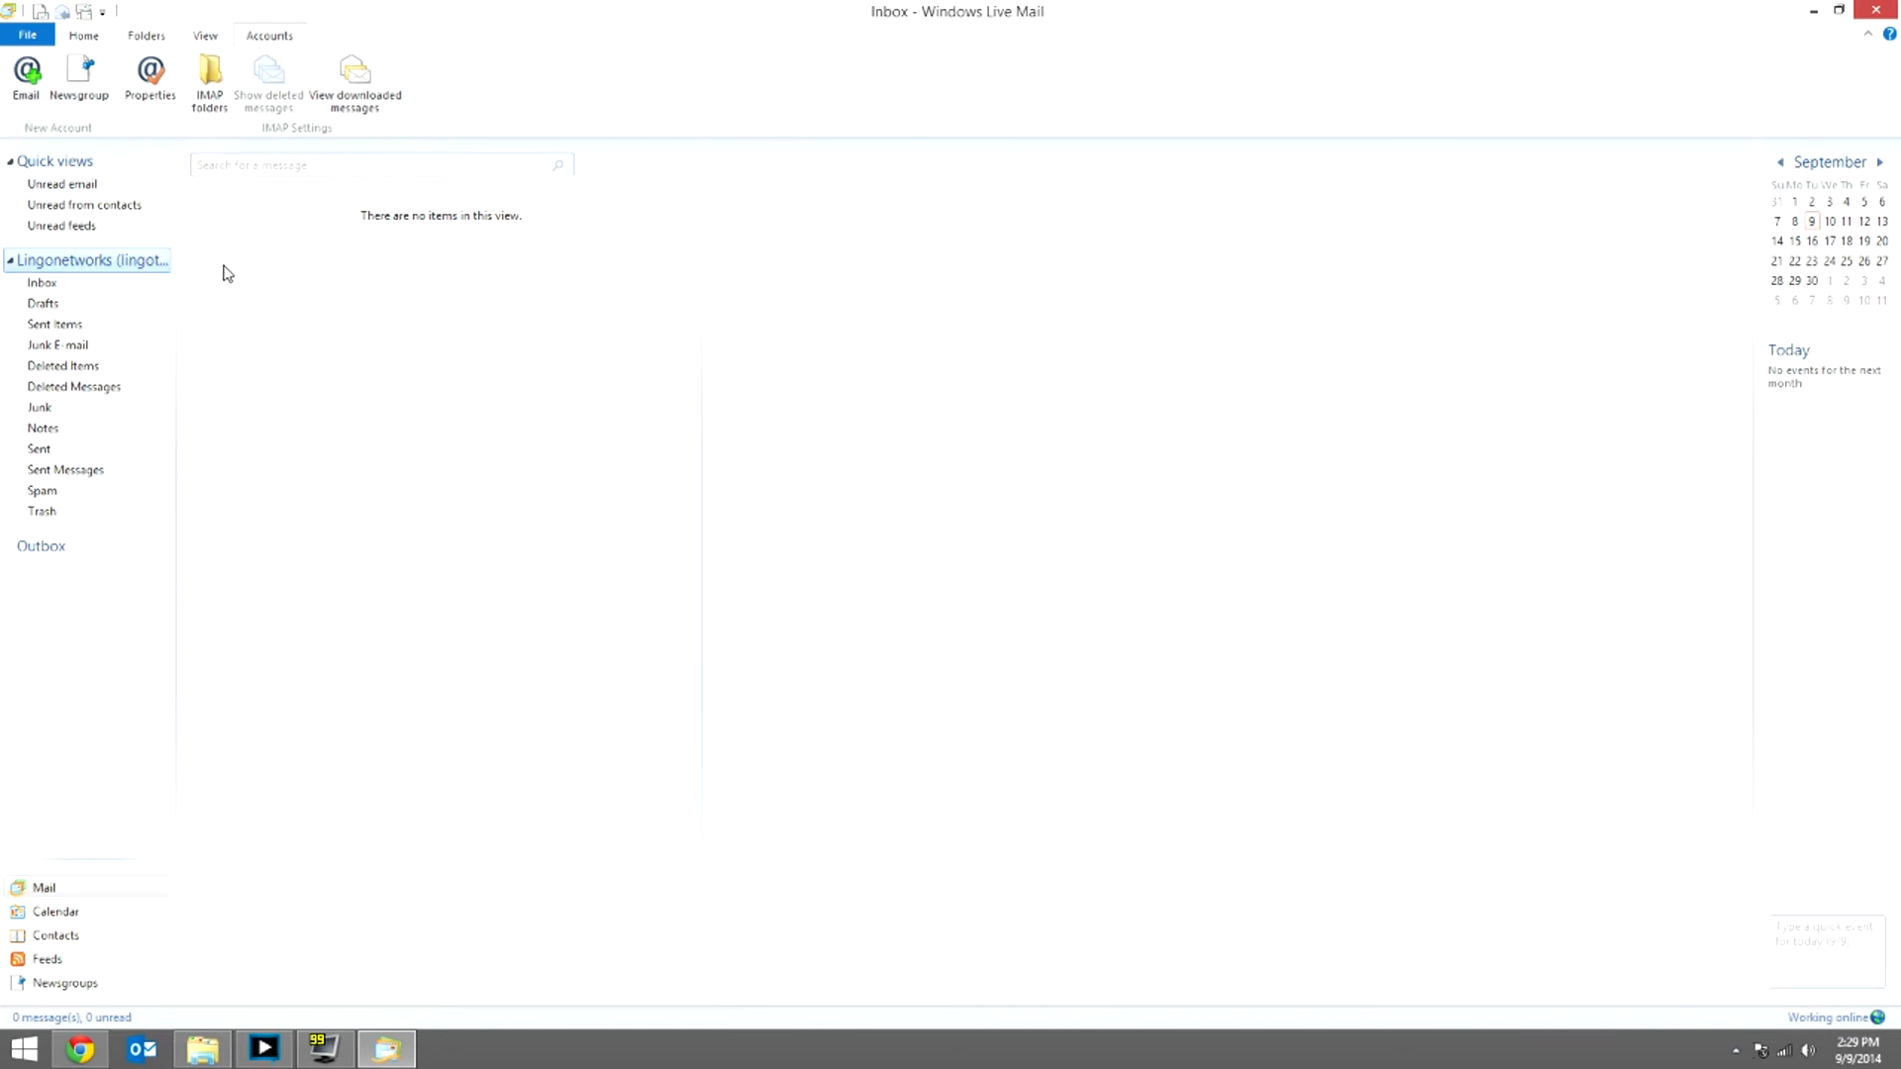
left_click(100, 39)
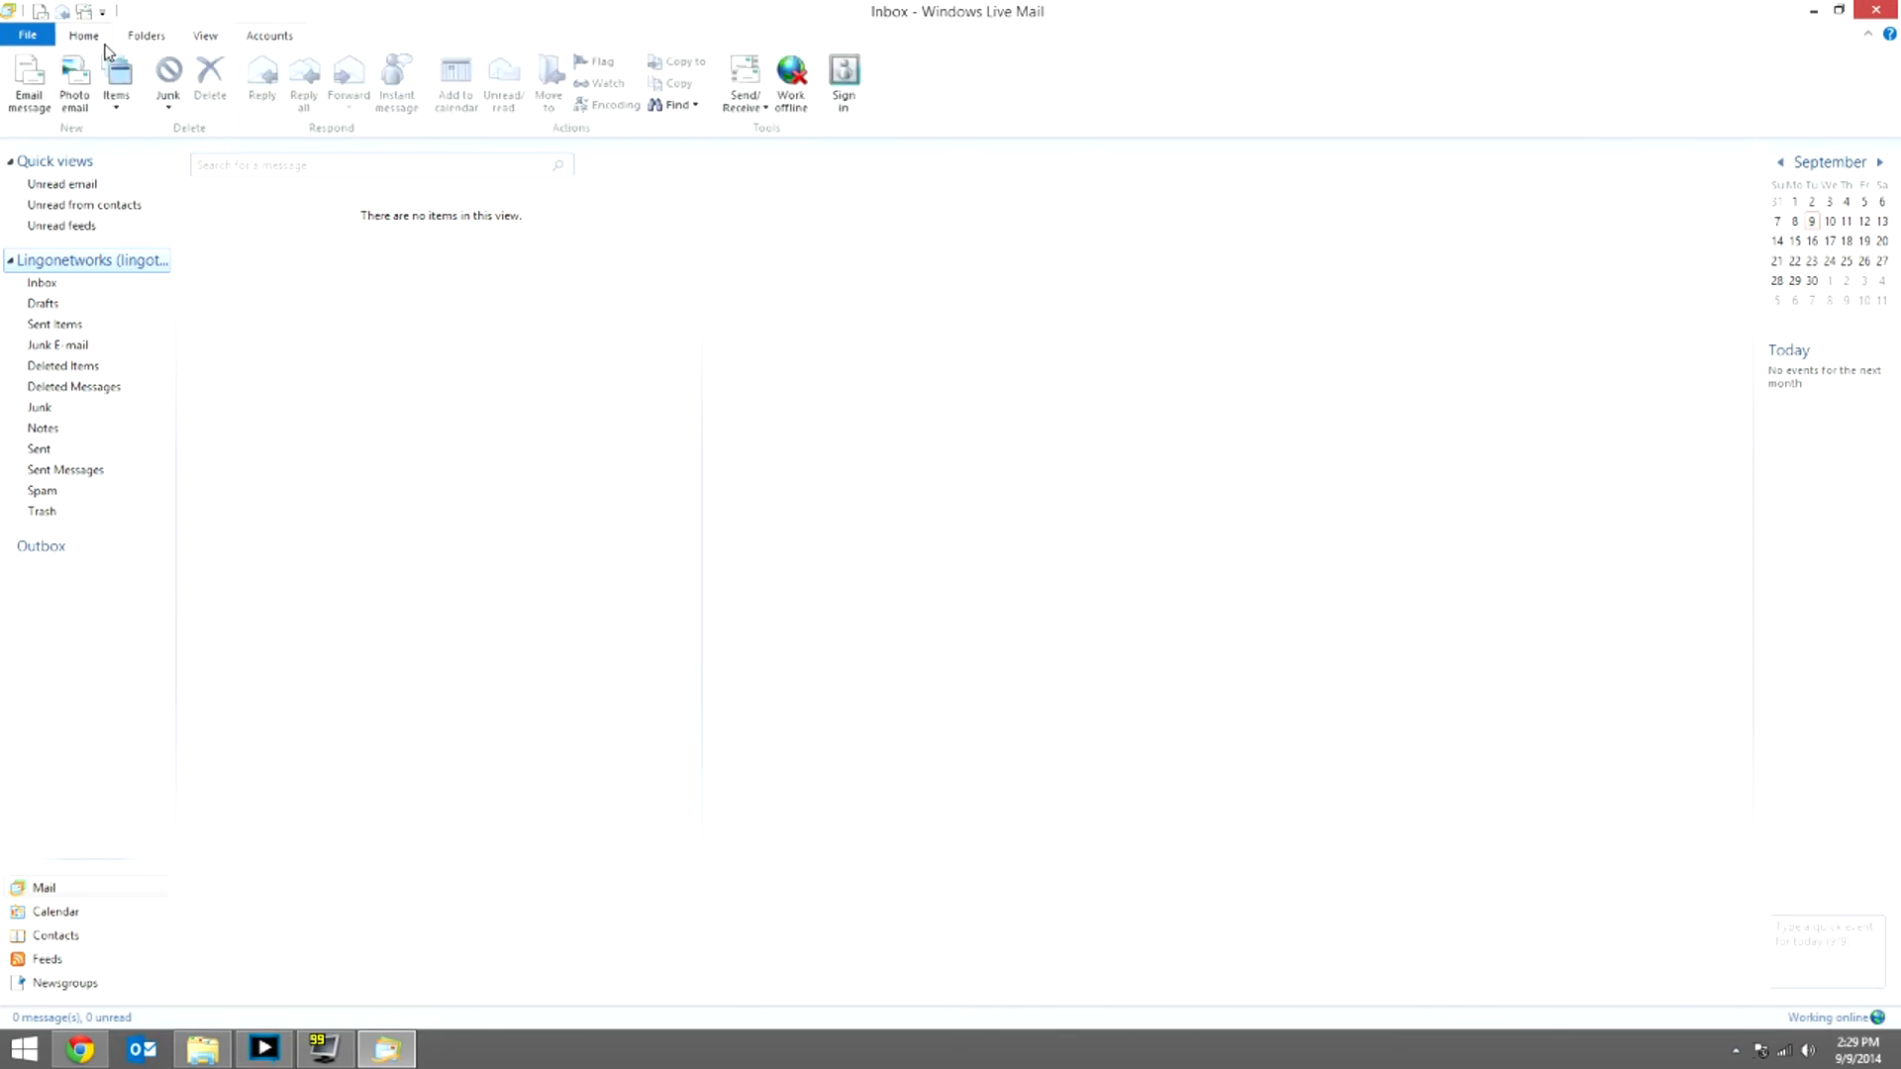
left_click(286, 39)
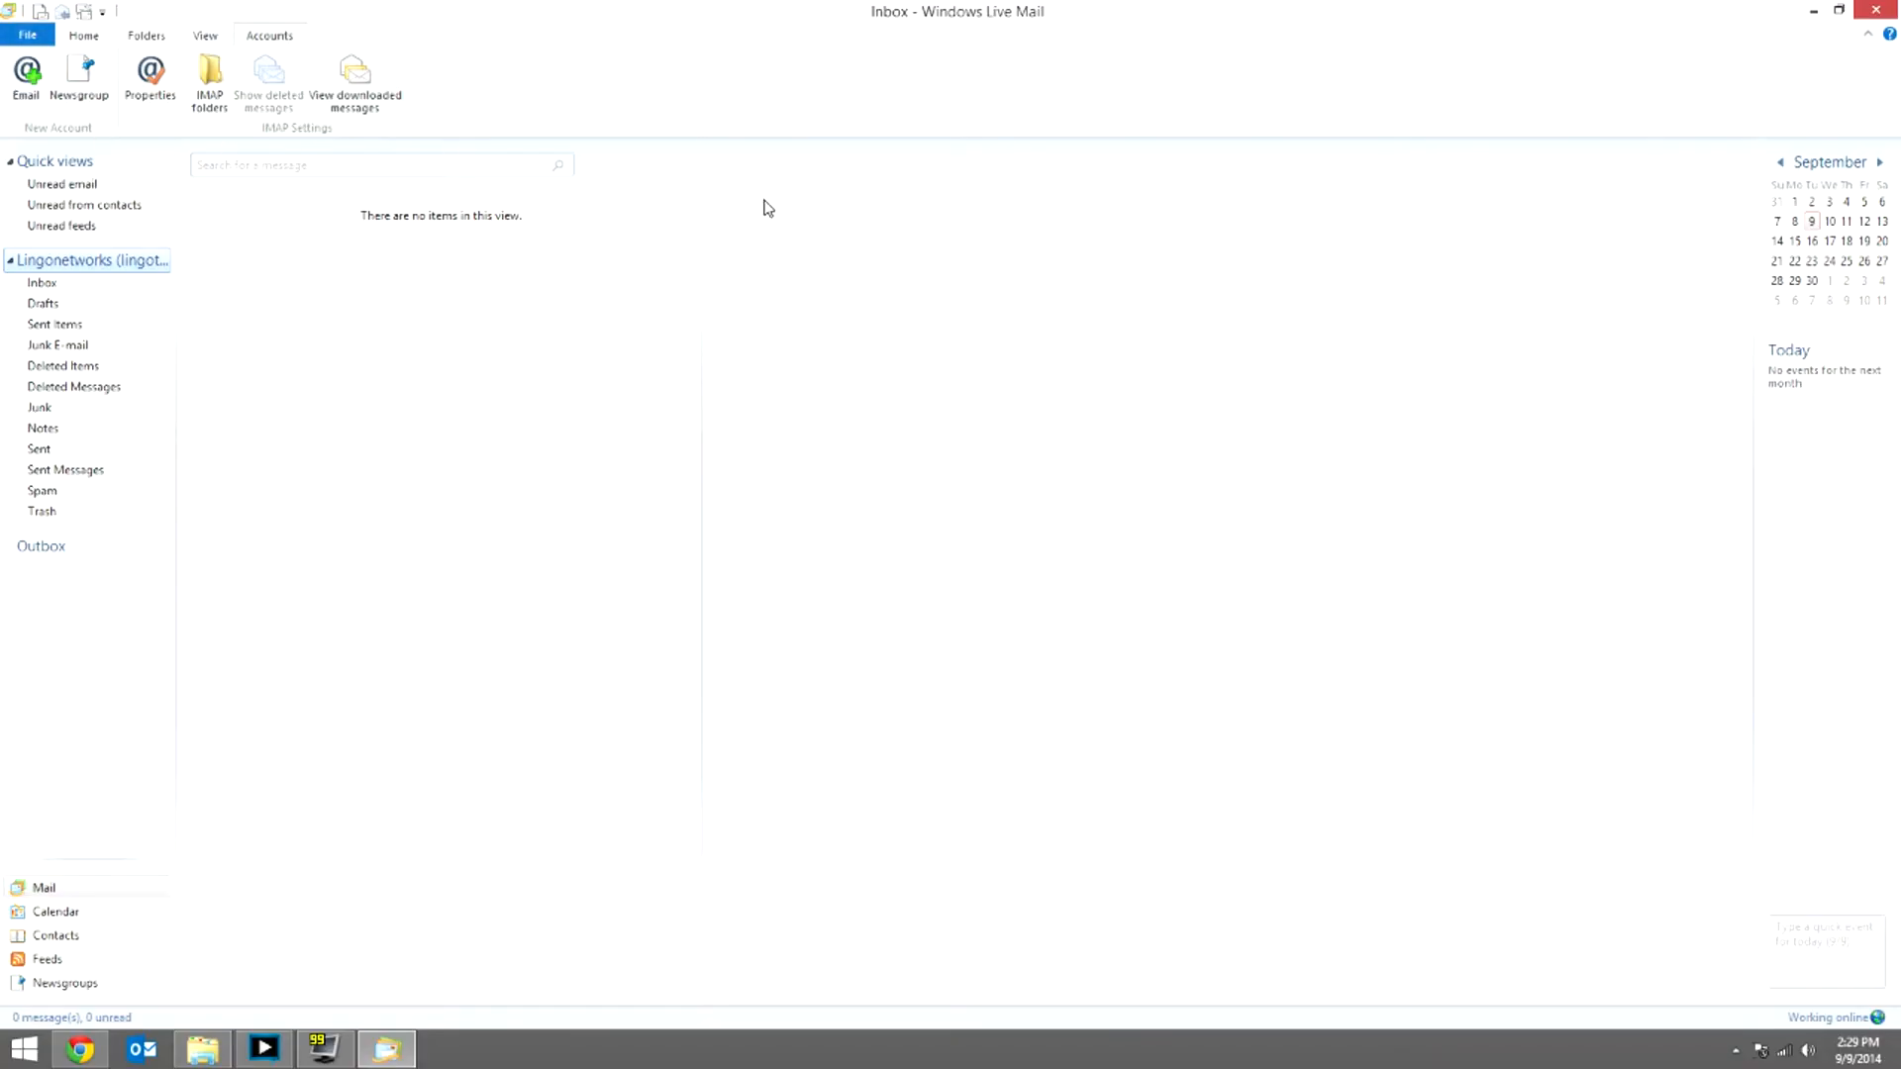
Step: Open the Lingonetworks account Properties on the Servers tab, centred on screen
left_click(166, 99)
left_click_drag(219, 30, 450, 184)
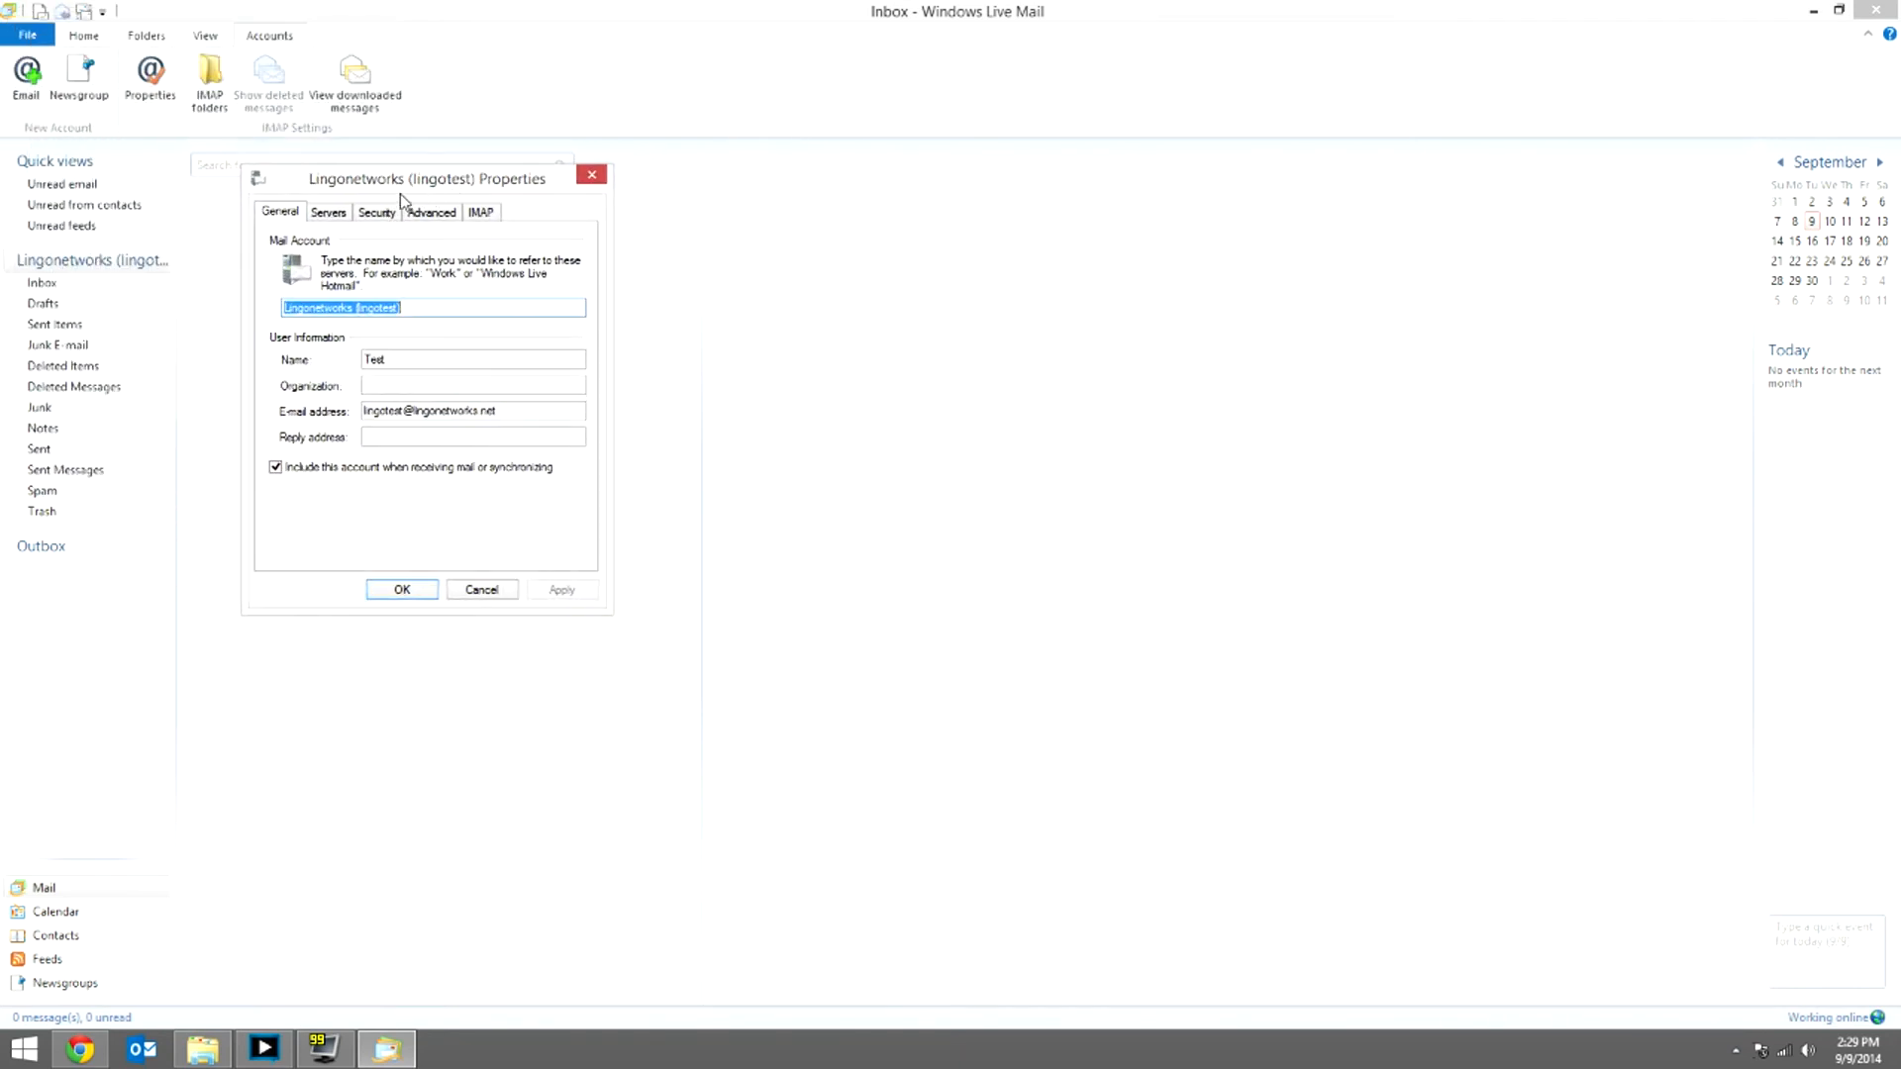
left_click(347, 216)
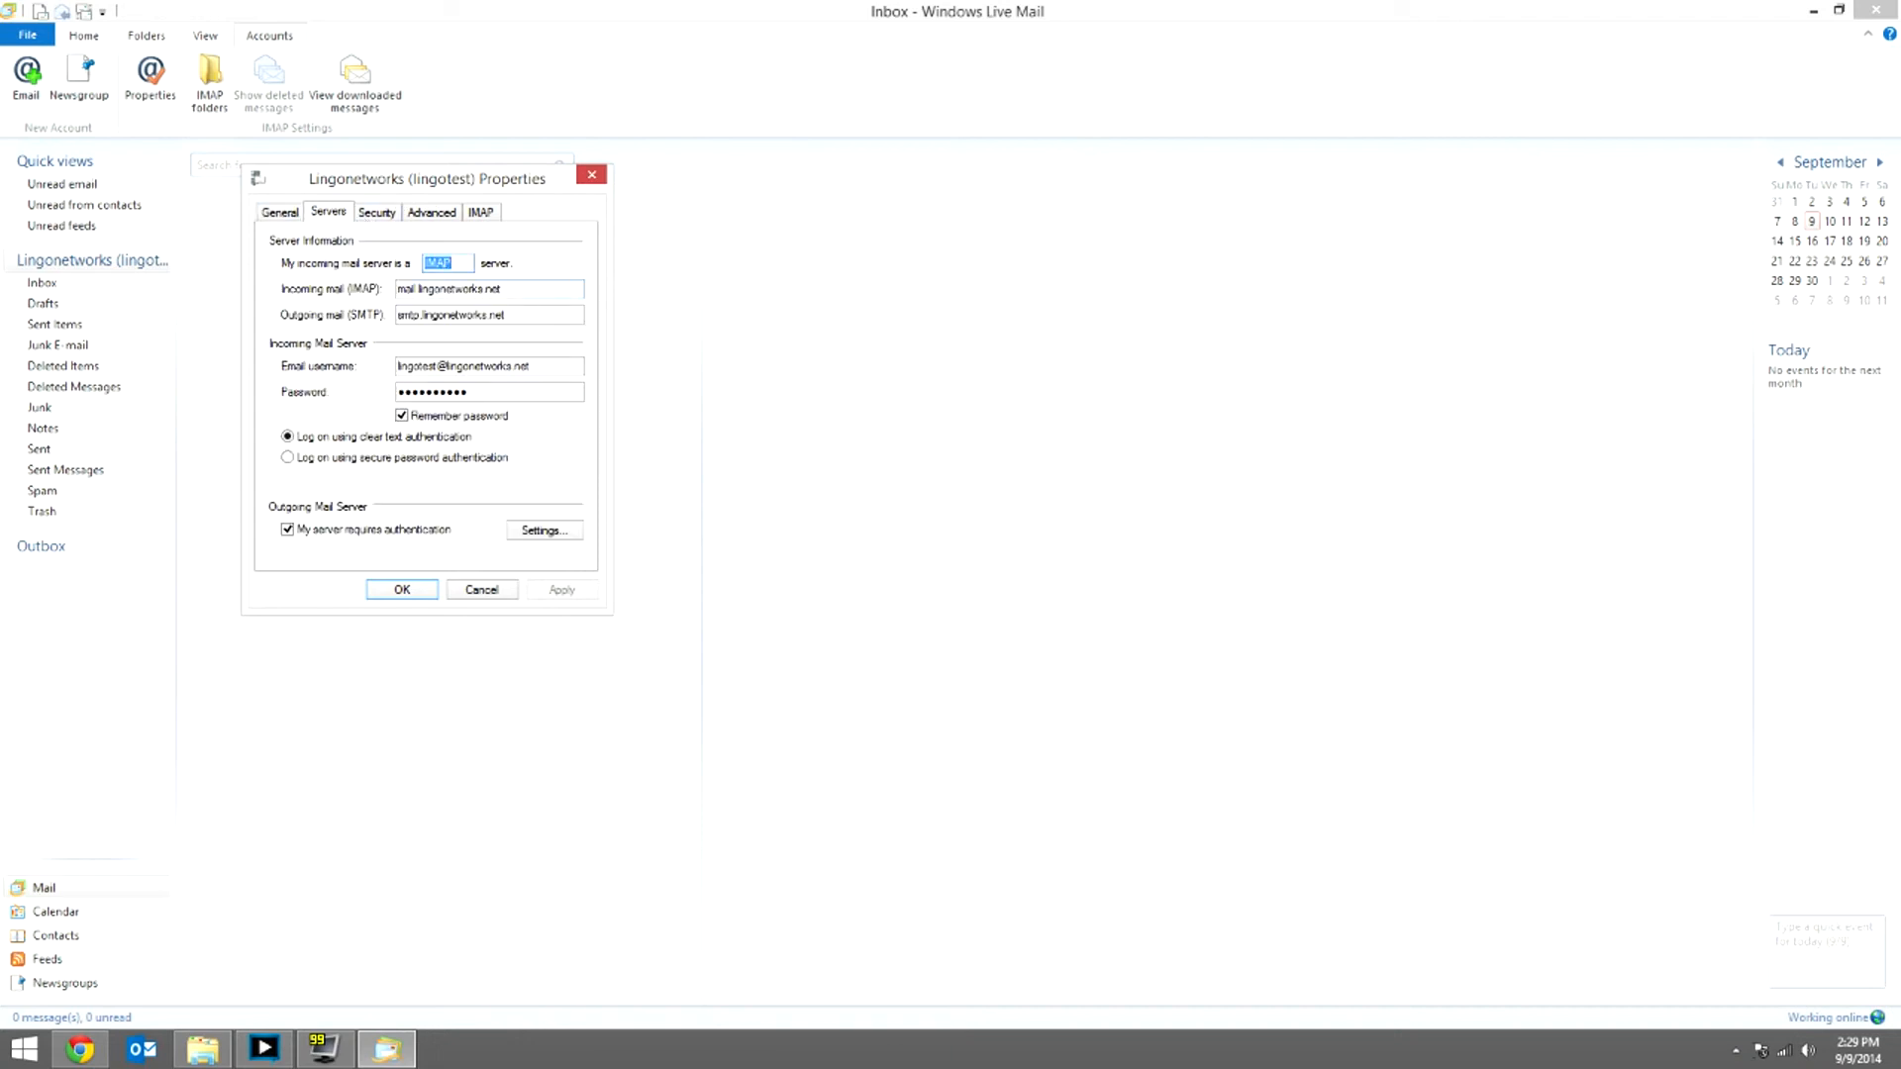
Step: Require outgoing server authentication using the same logon settings as the incoming server
left_click(509, 289)
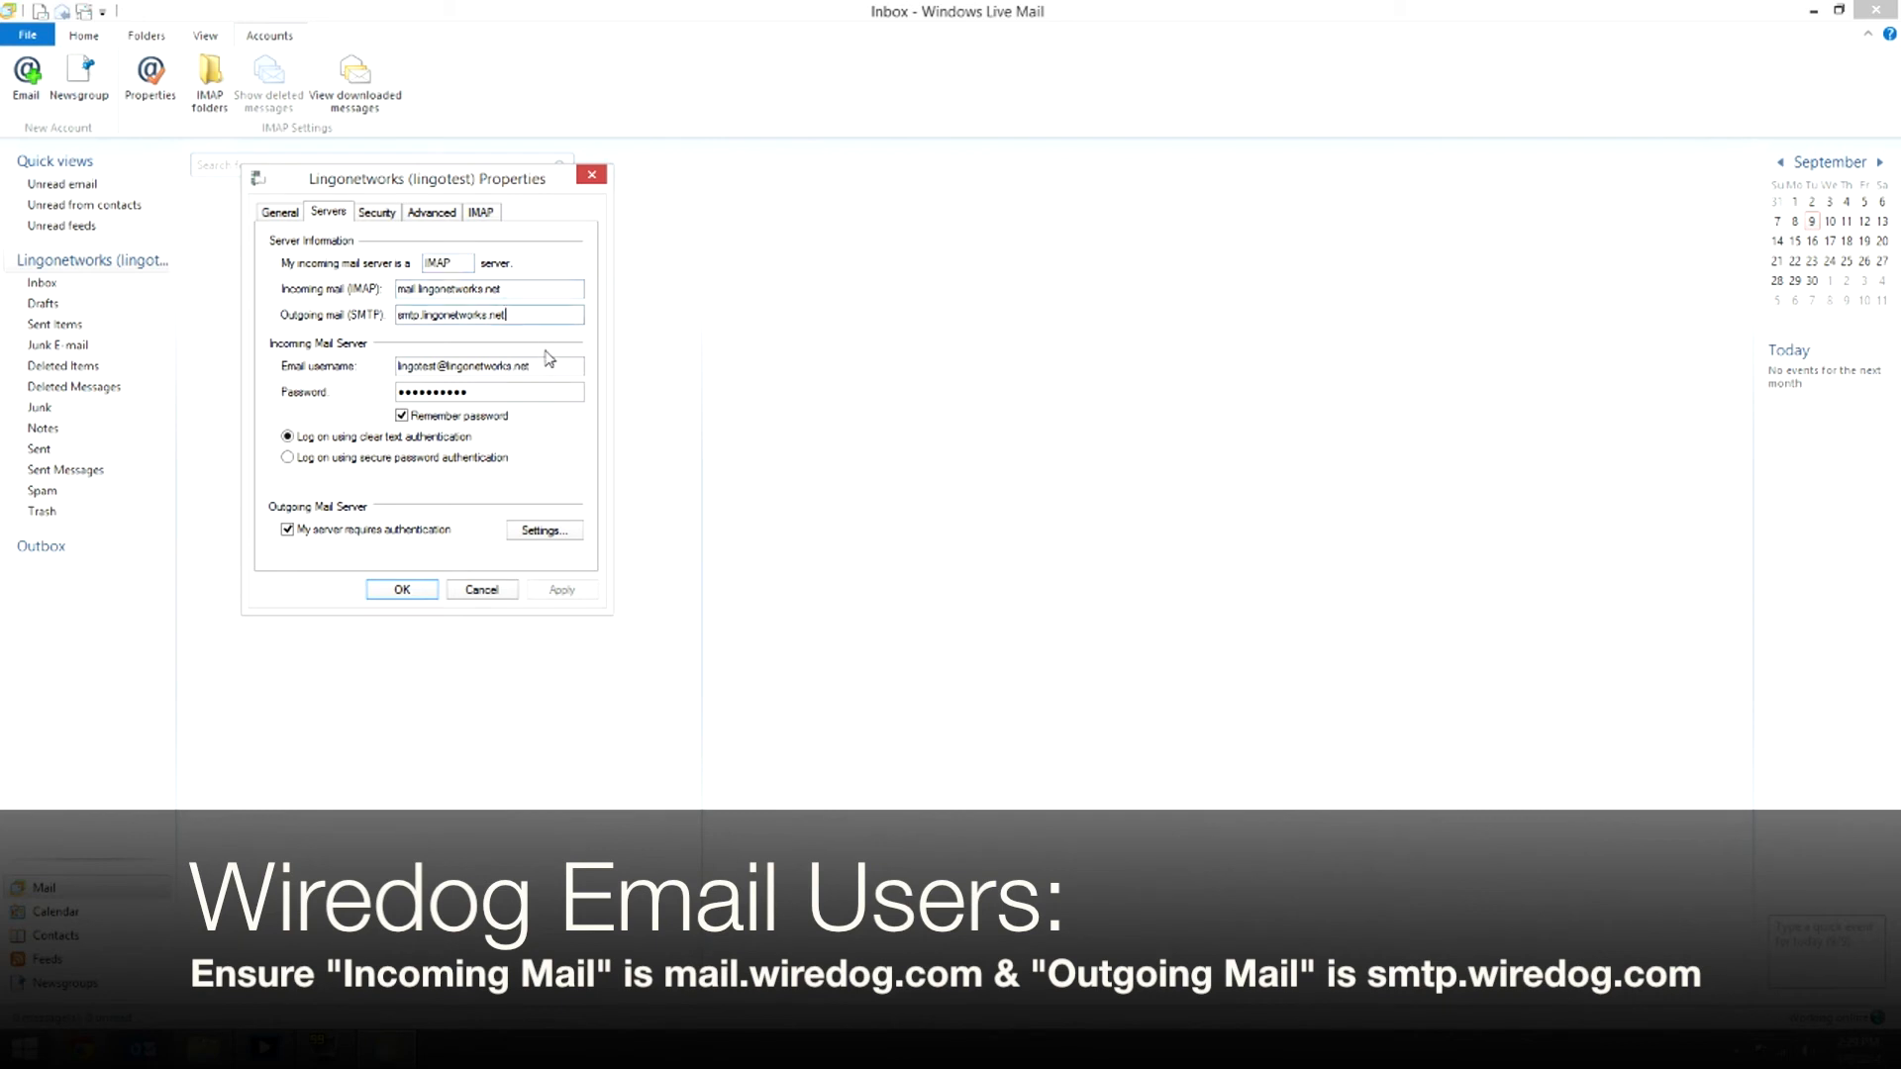
left_click(288, 529)
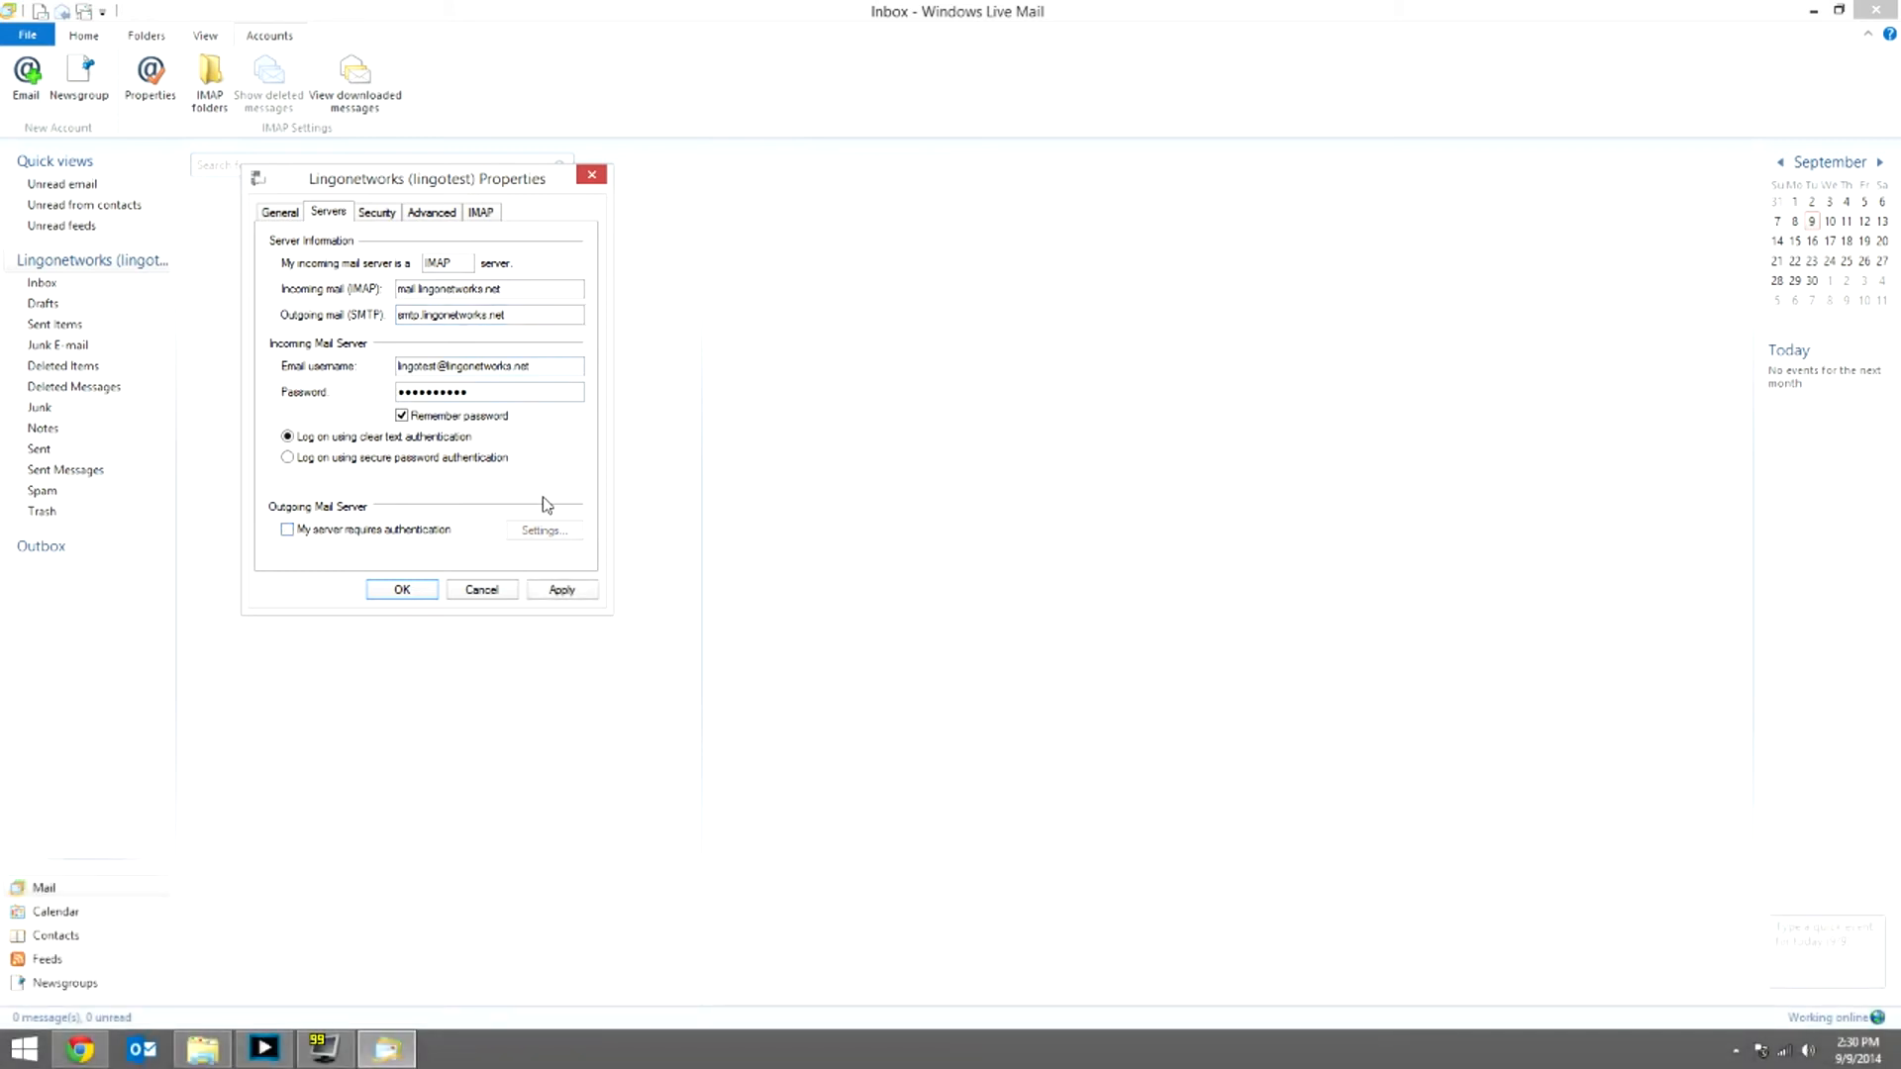
left_click(287, 530)
left_click(542, 535)
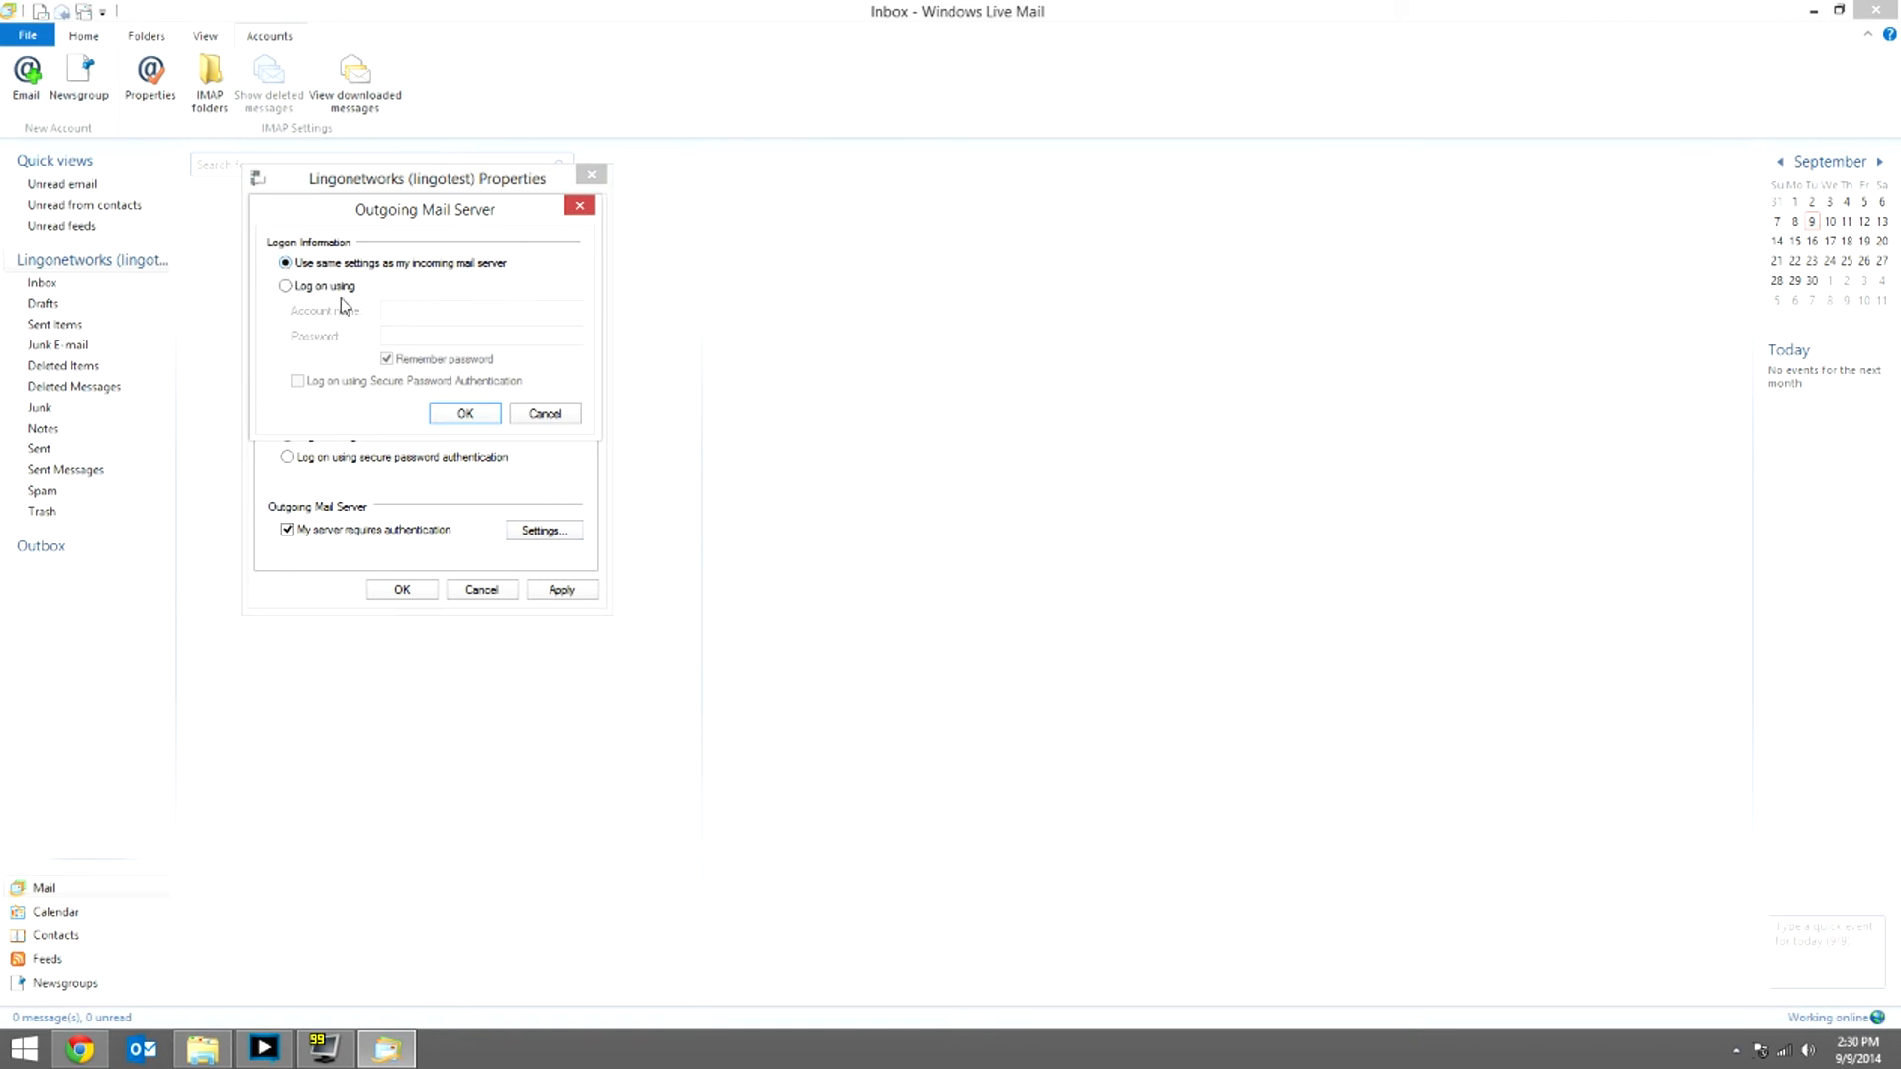
left_click(457, 413)
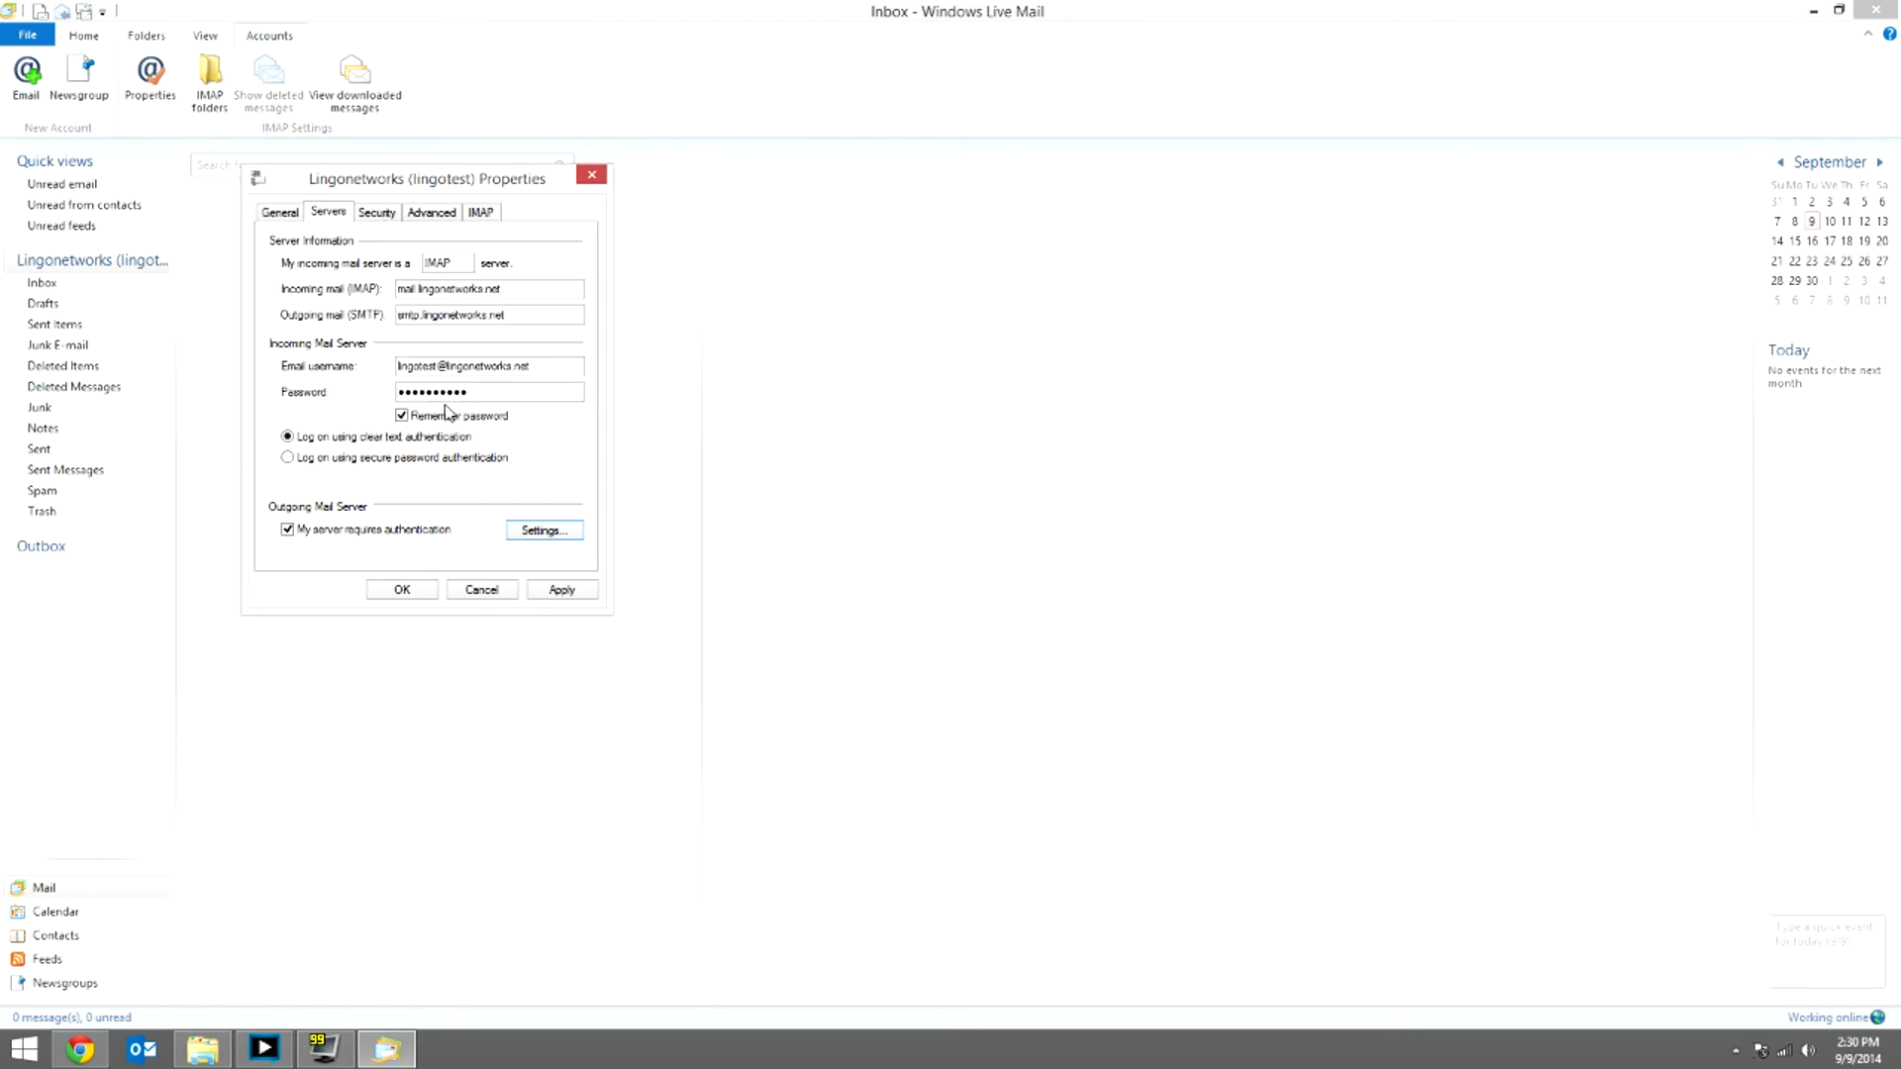
left_click(375, 213)
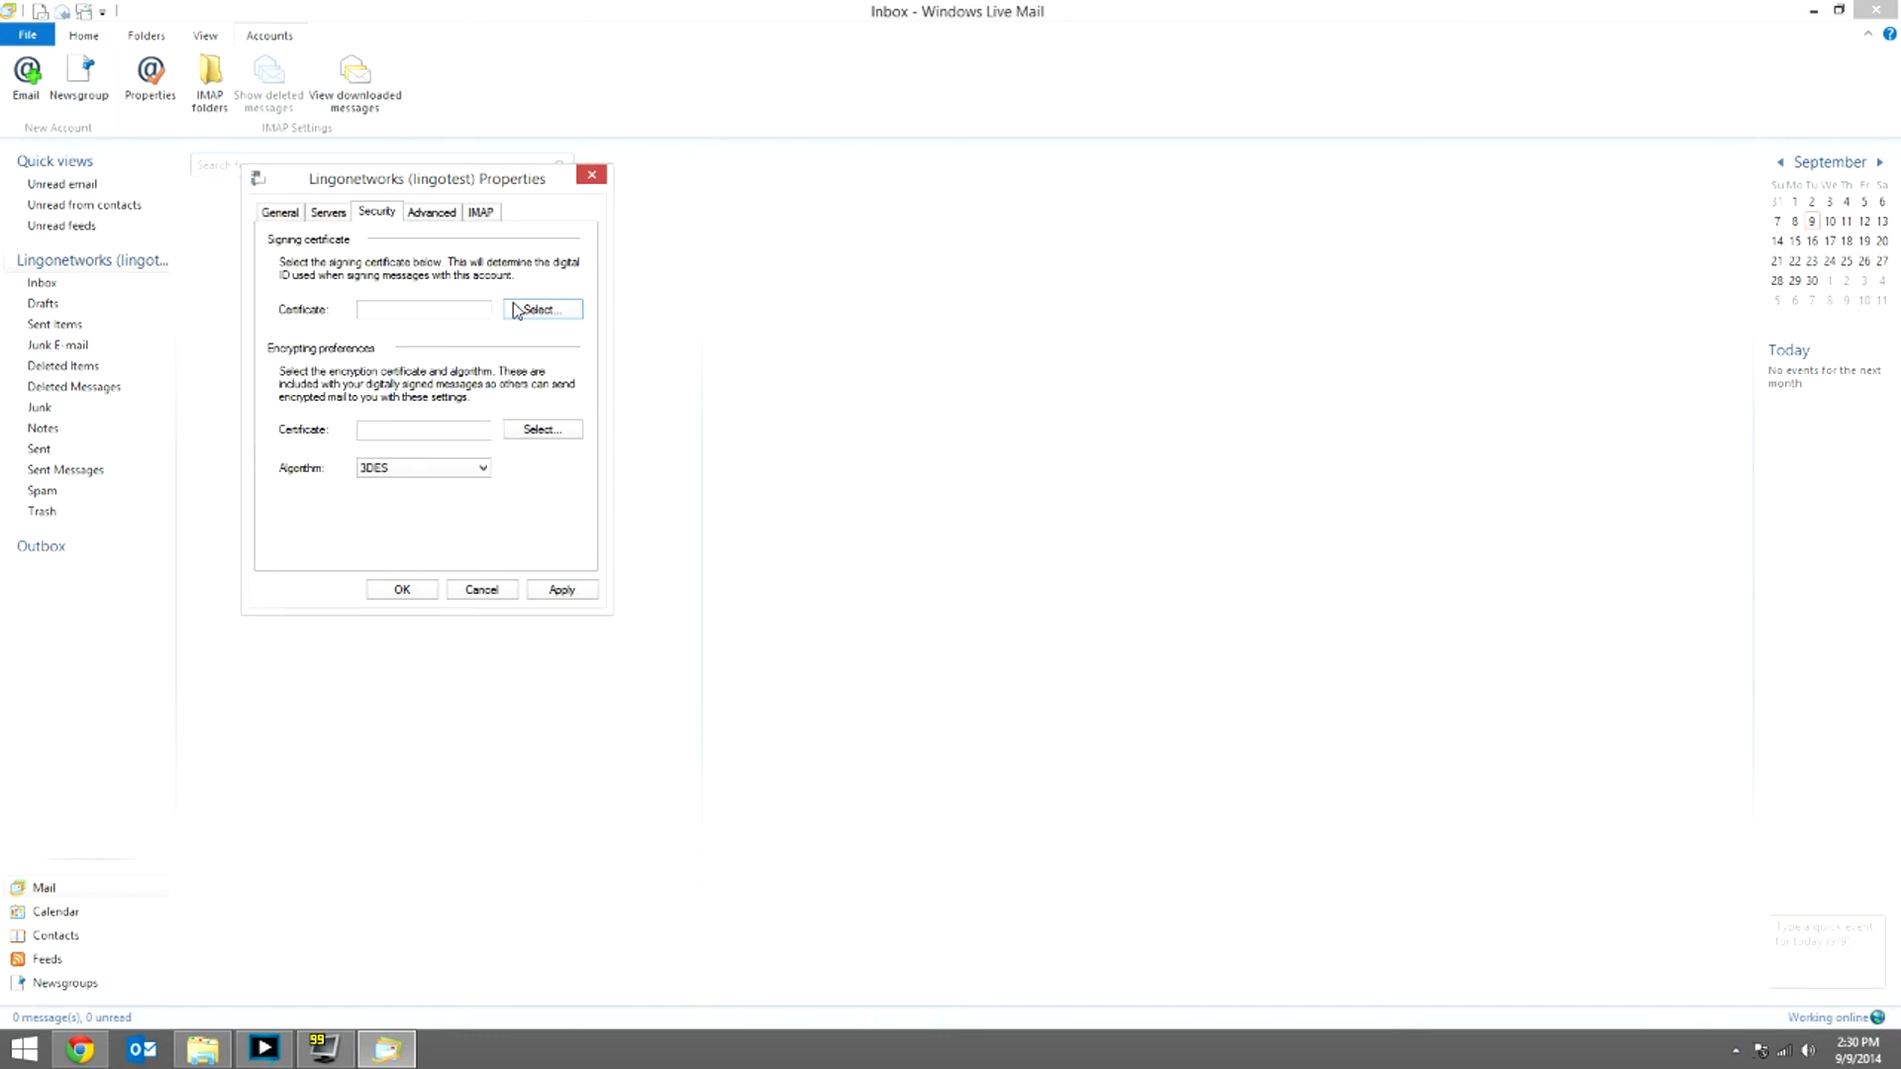
Step: Keep 3DES as the encryption algorithm, then view the Advanced port settings
left_click(424, 470)
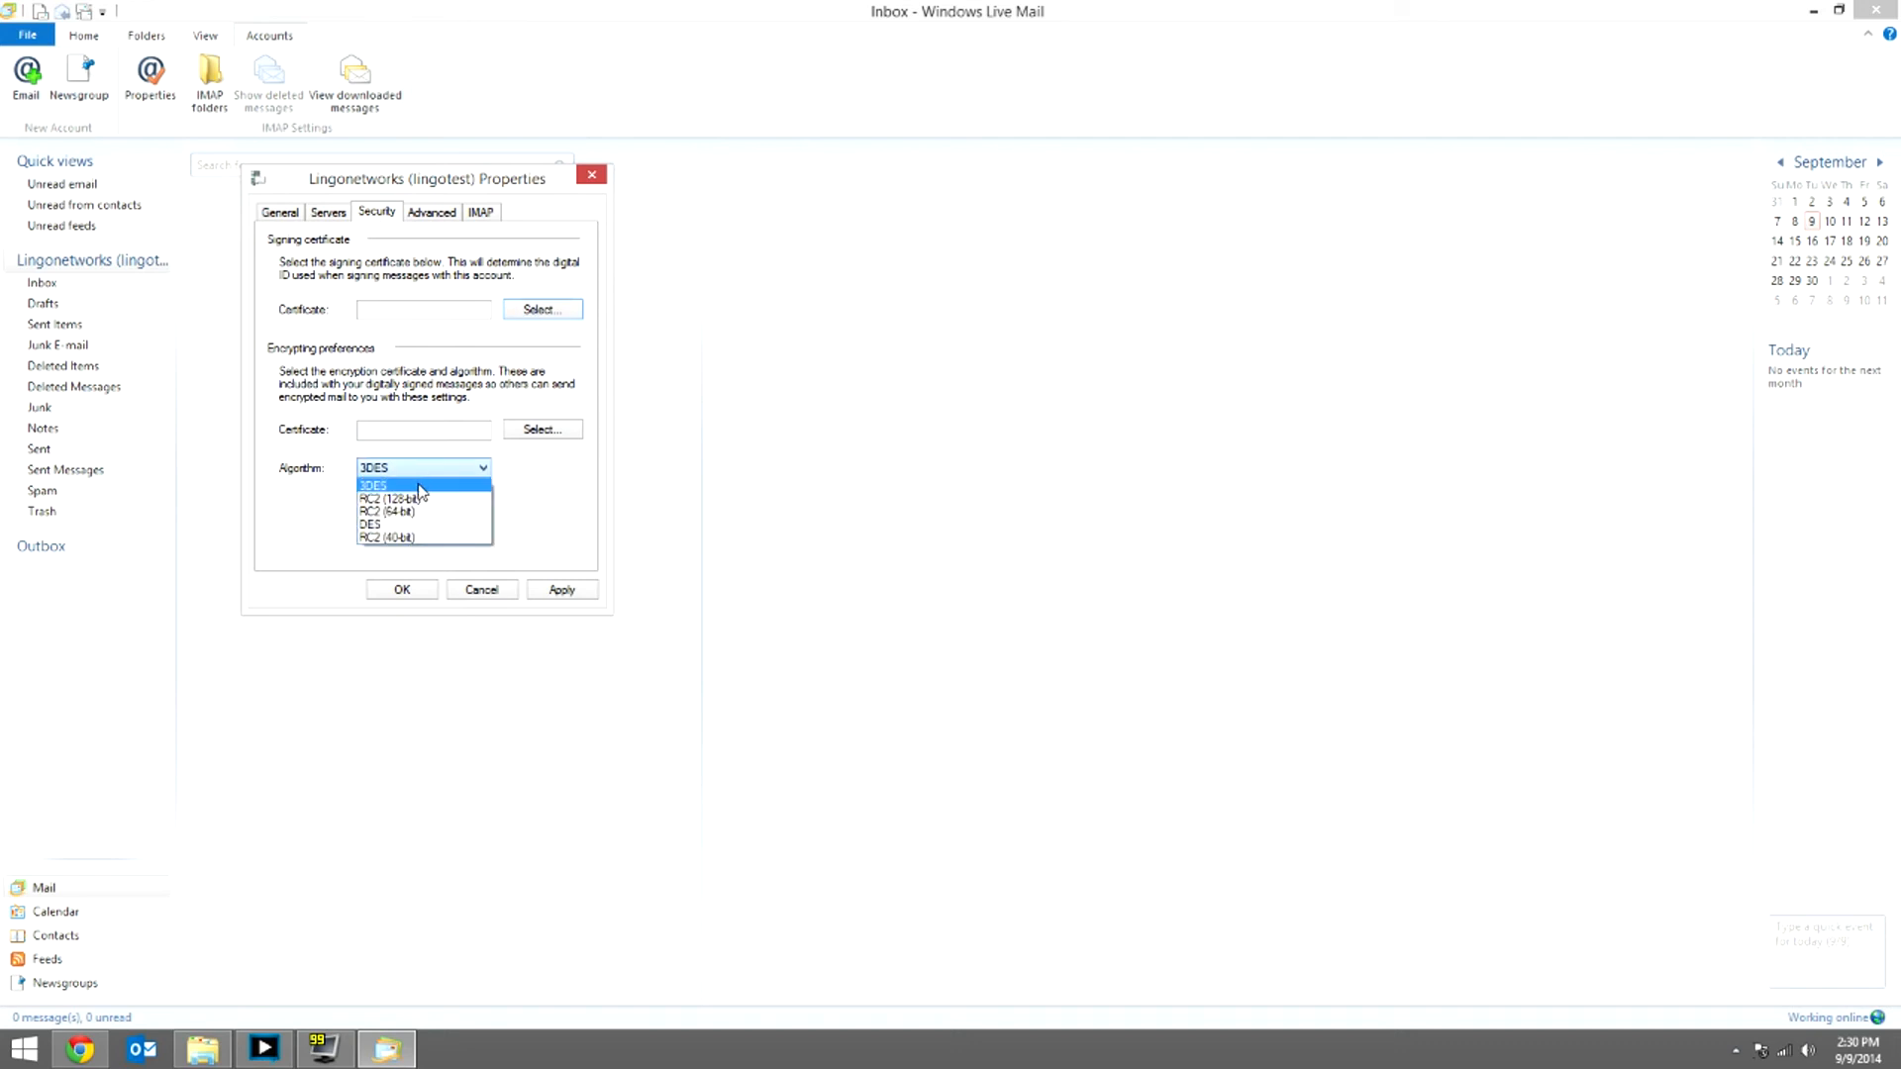
left_click(556, 509)
left_click(431, 216)
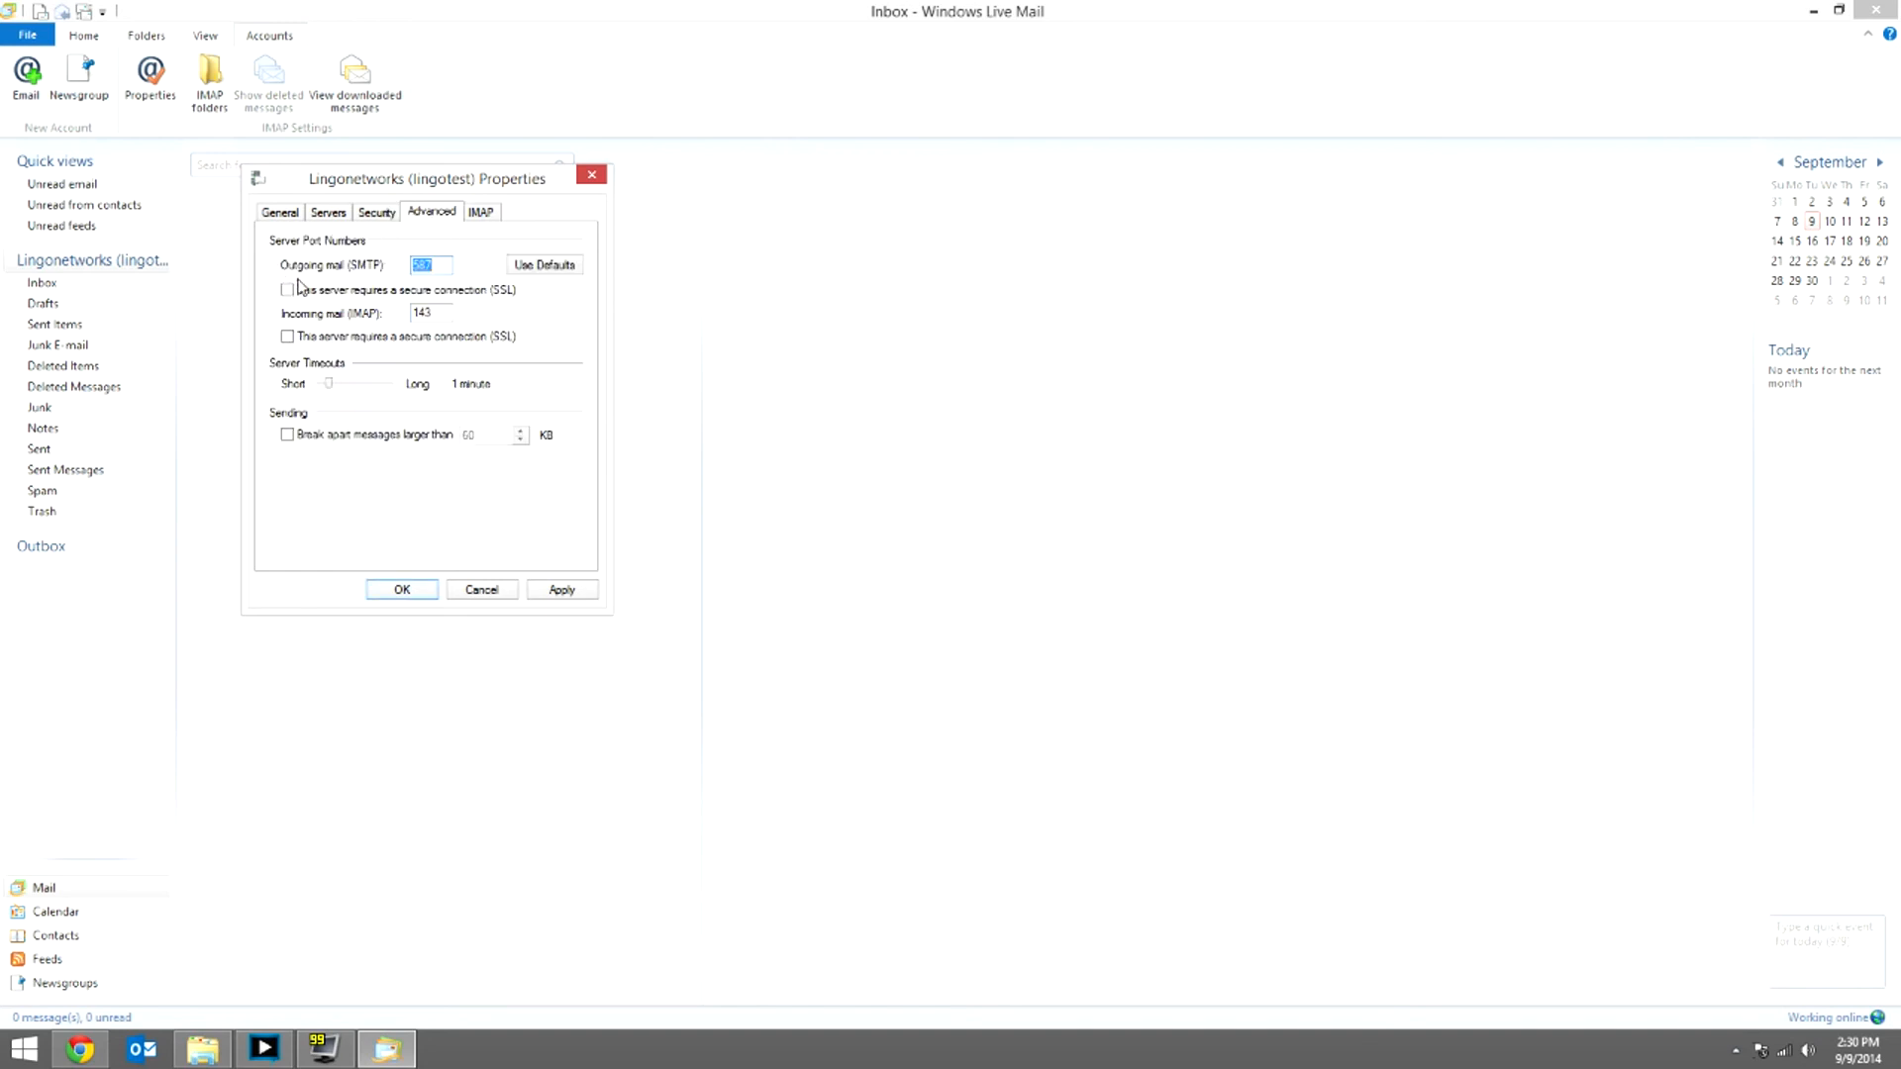
Step: Replace the SMTP port 587 with 25, then bring up the IMAP folder path settings
left_click(426, 264)
double_click(426, 264)
type("25")
key("BackSpace")
type("5")
left_click(480, 213)
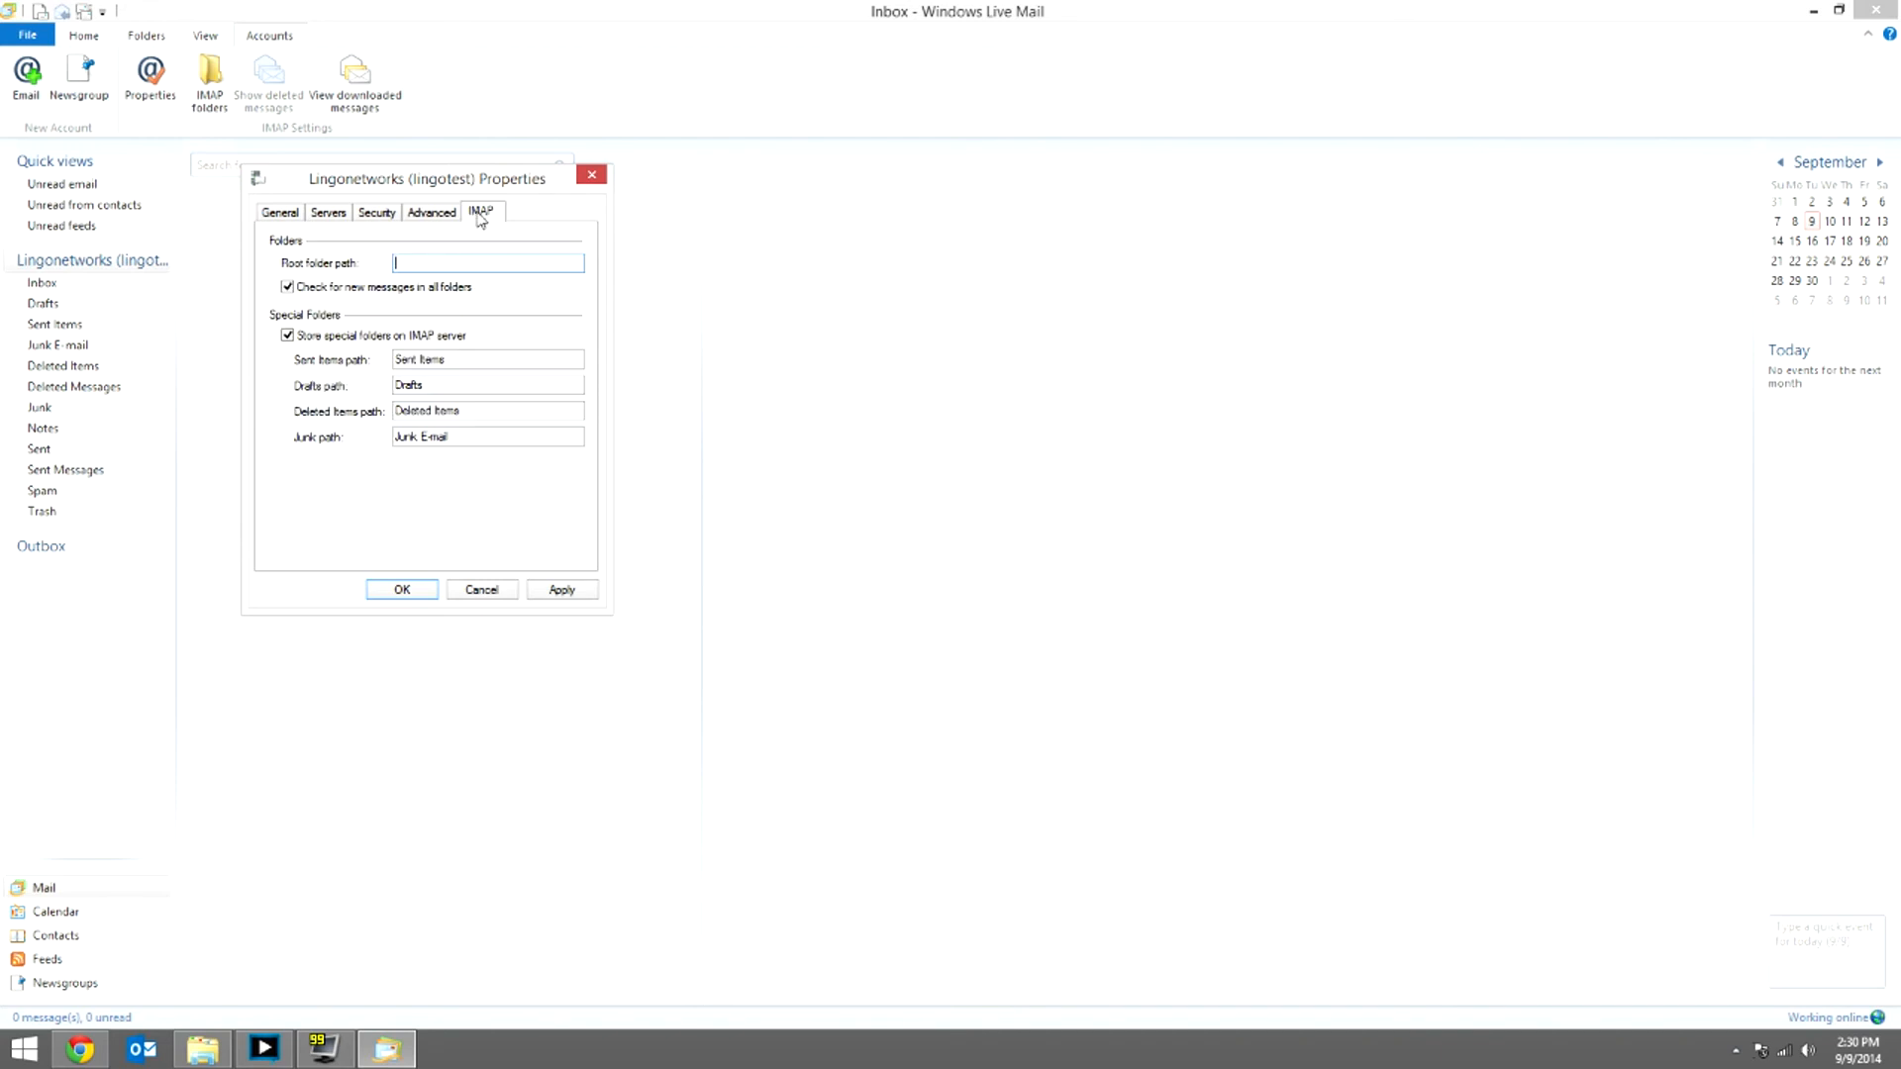
Step: Restore SMTP port 587, recheck the Servers and Security settings, then apply and confirm with OK
left_click(461, 214)
type("587")
left_click(326, 214)
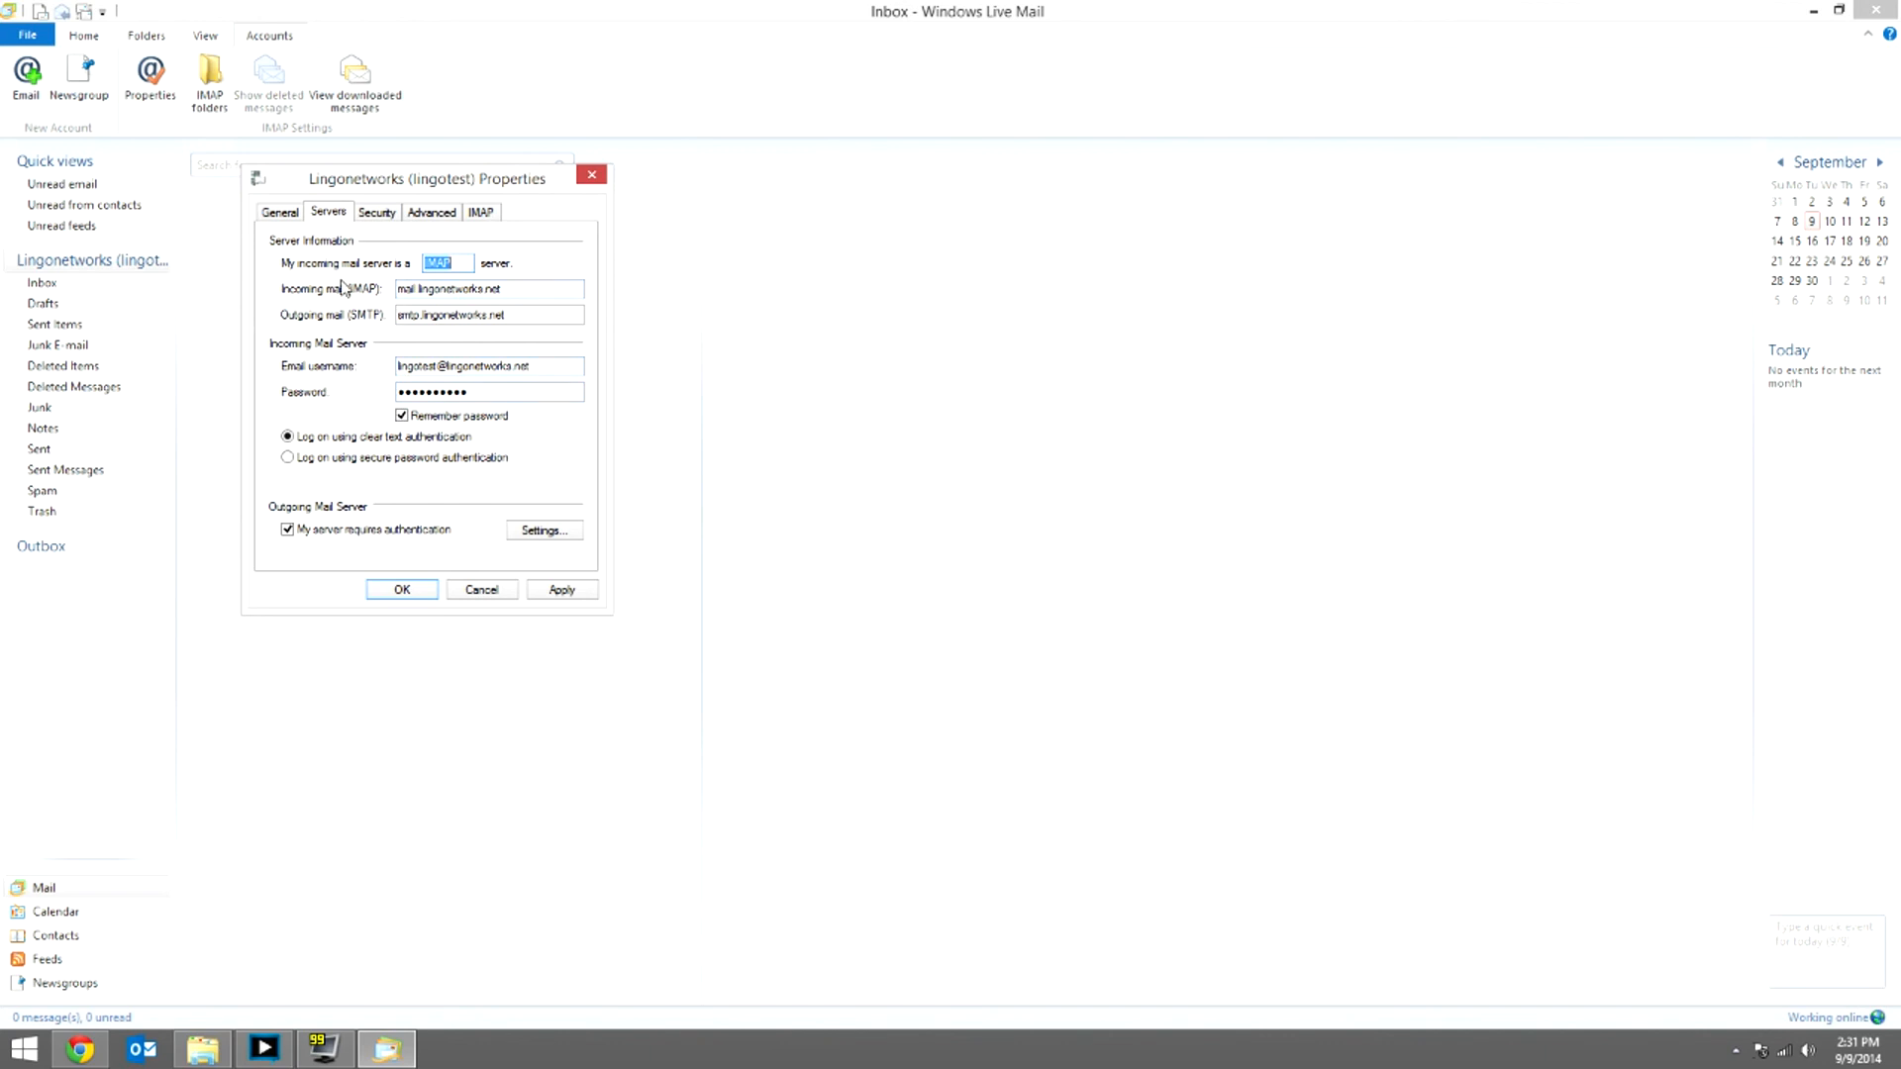
left_click(377, 214)
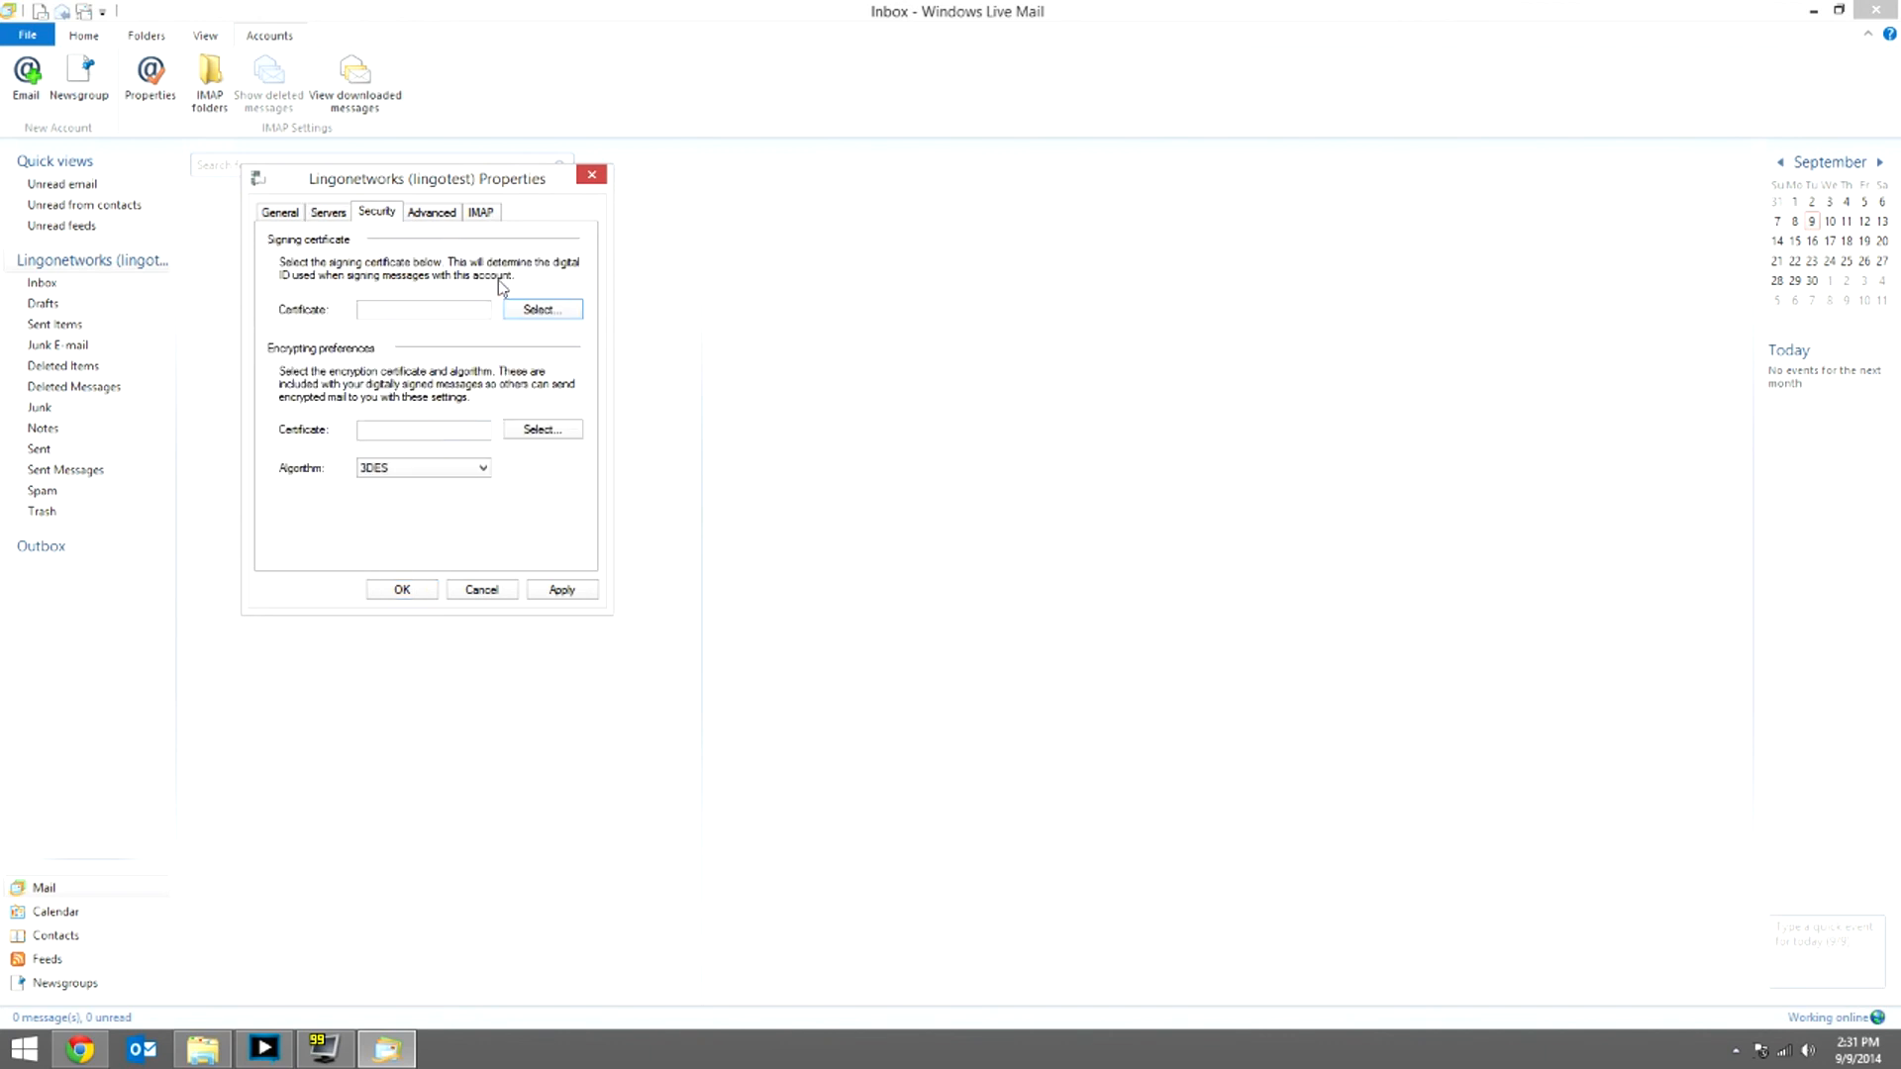
left_click(437, 214)
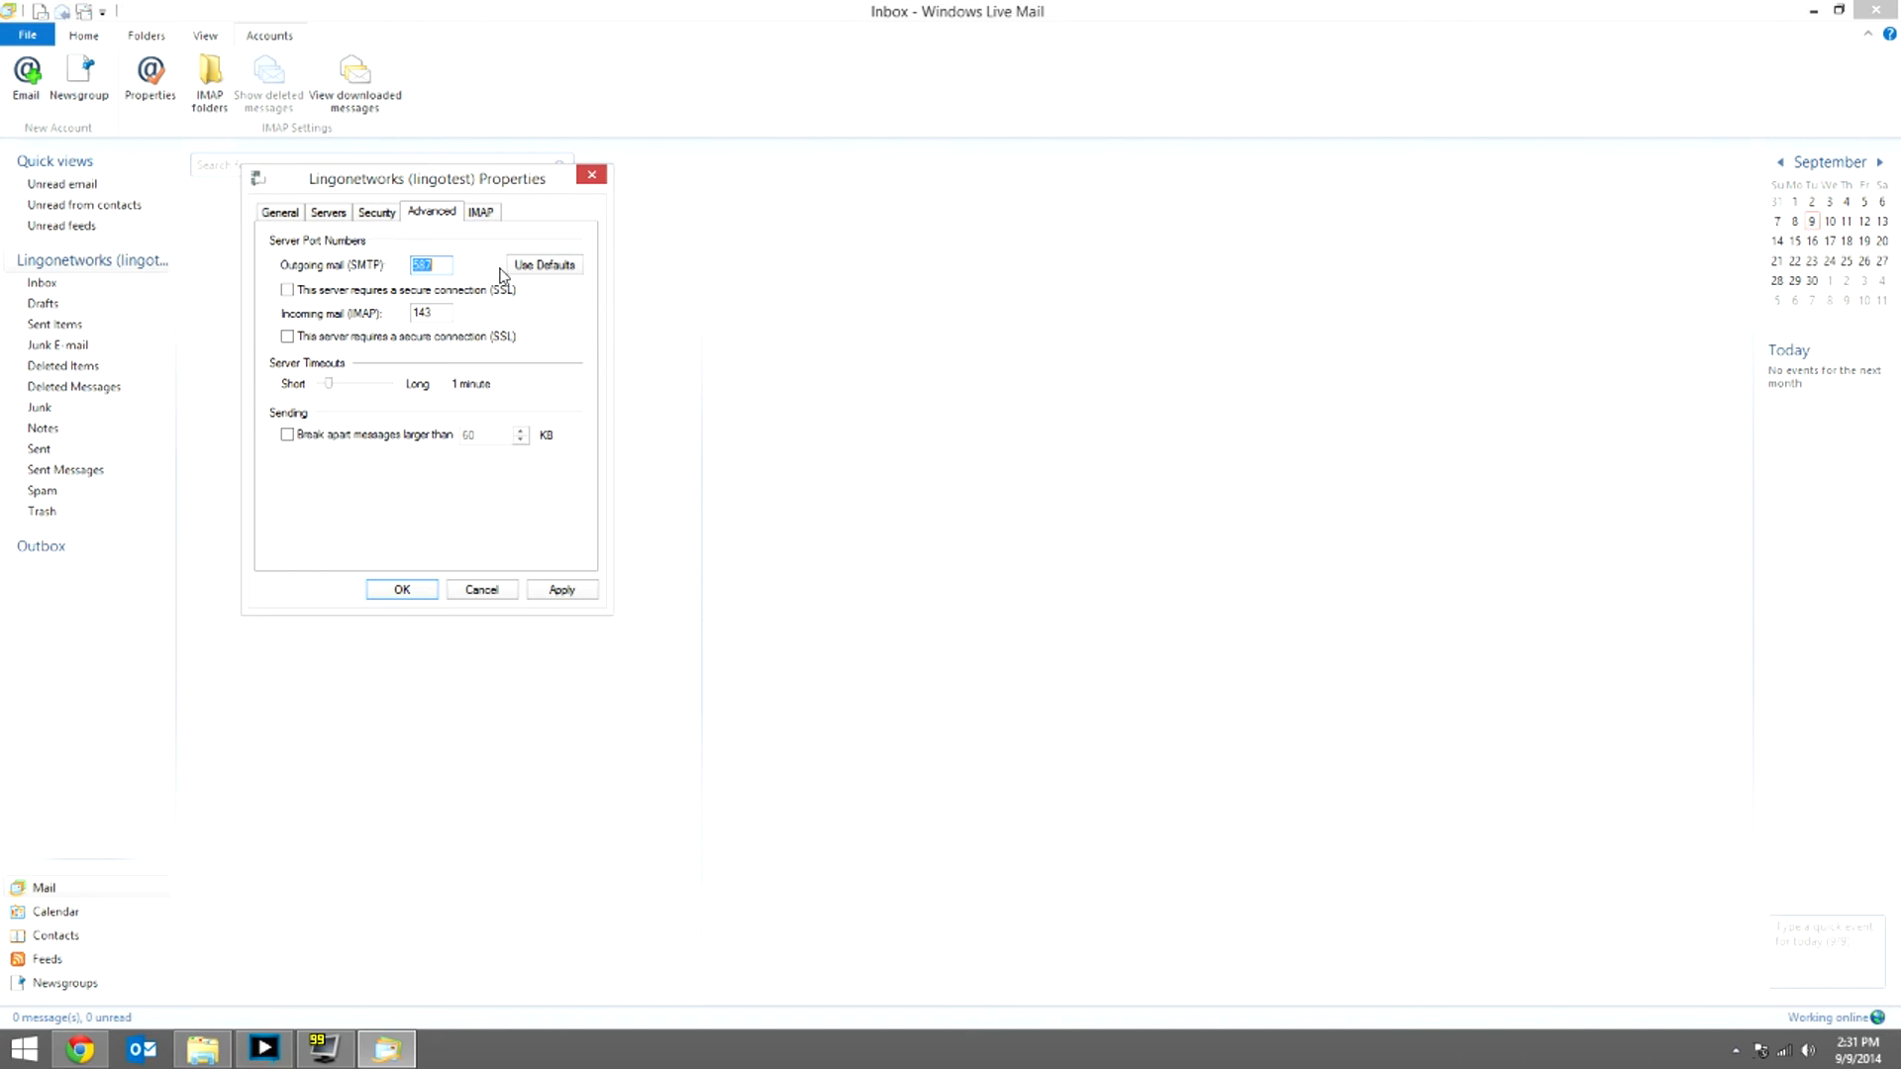
left_click(570, 594)
left_click(398, 594)
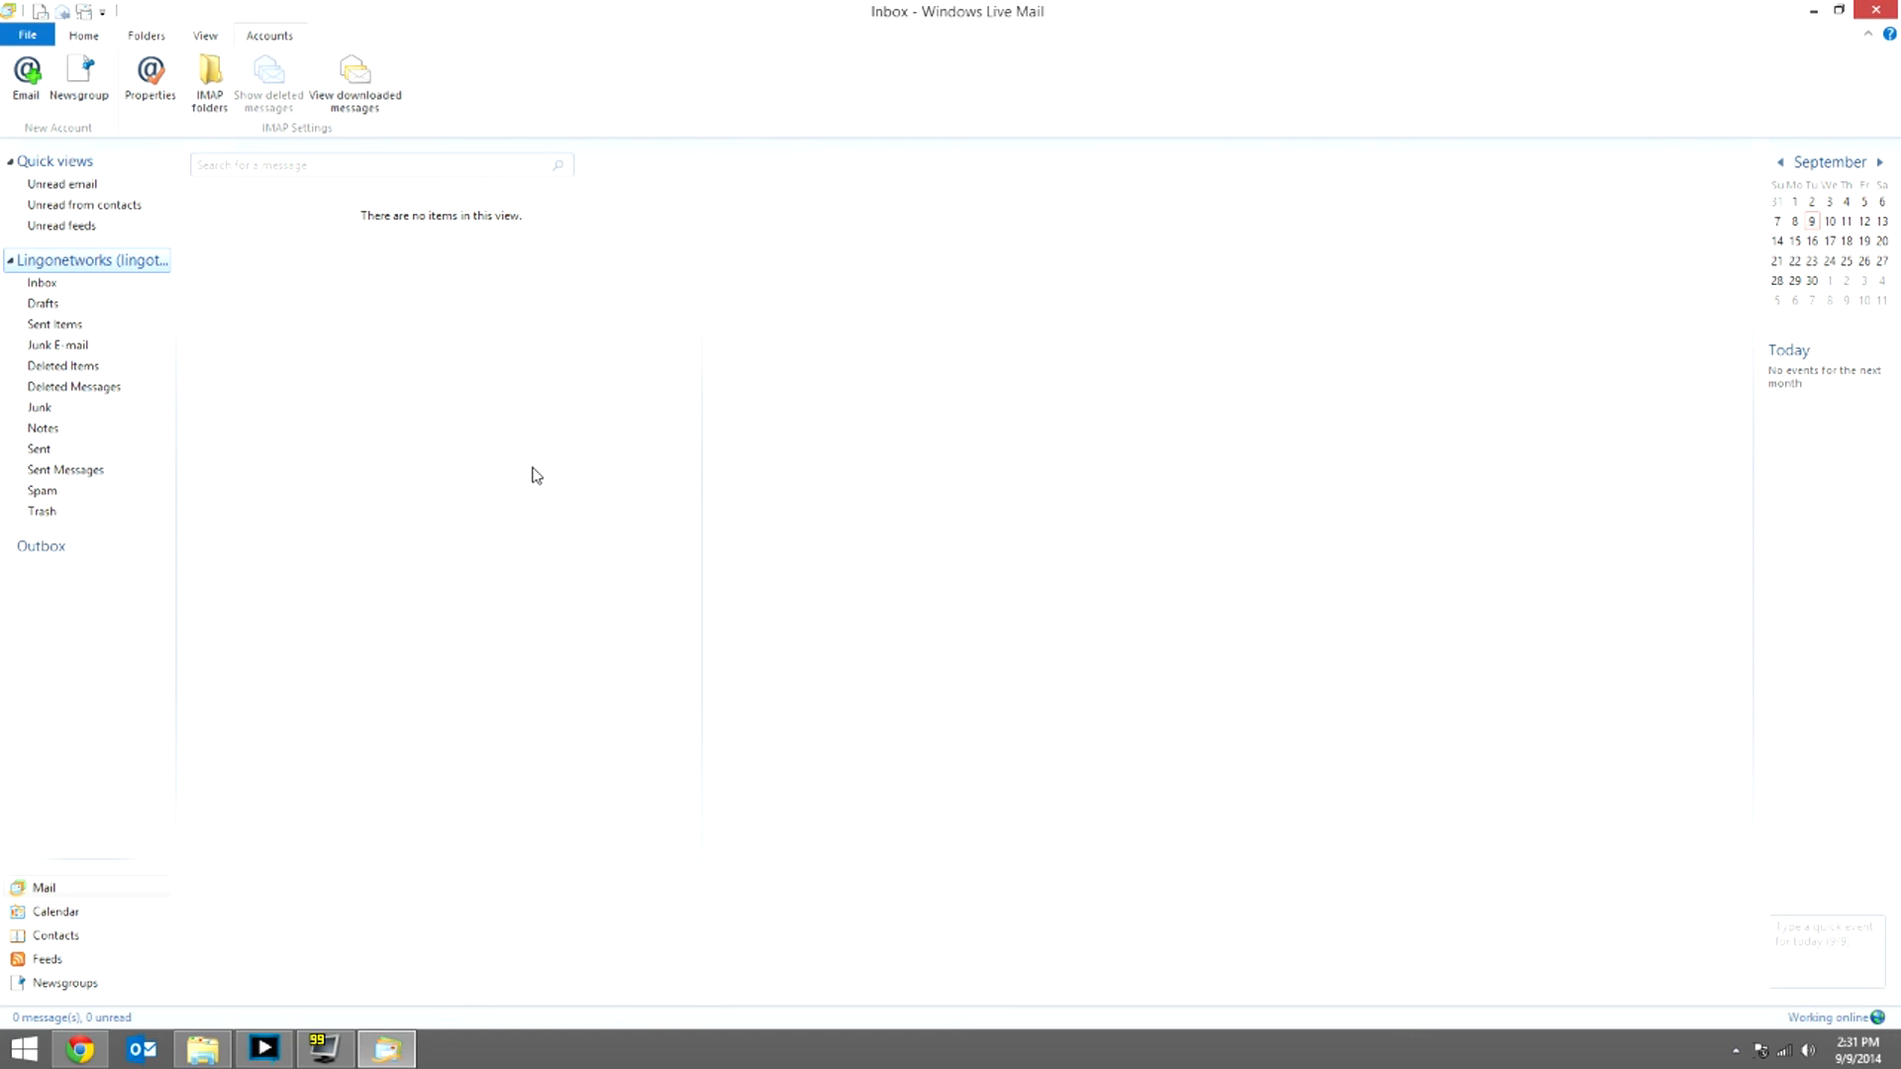